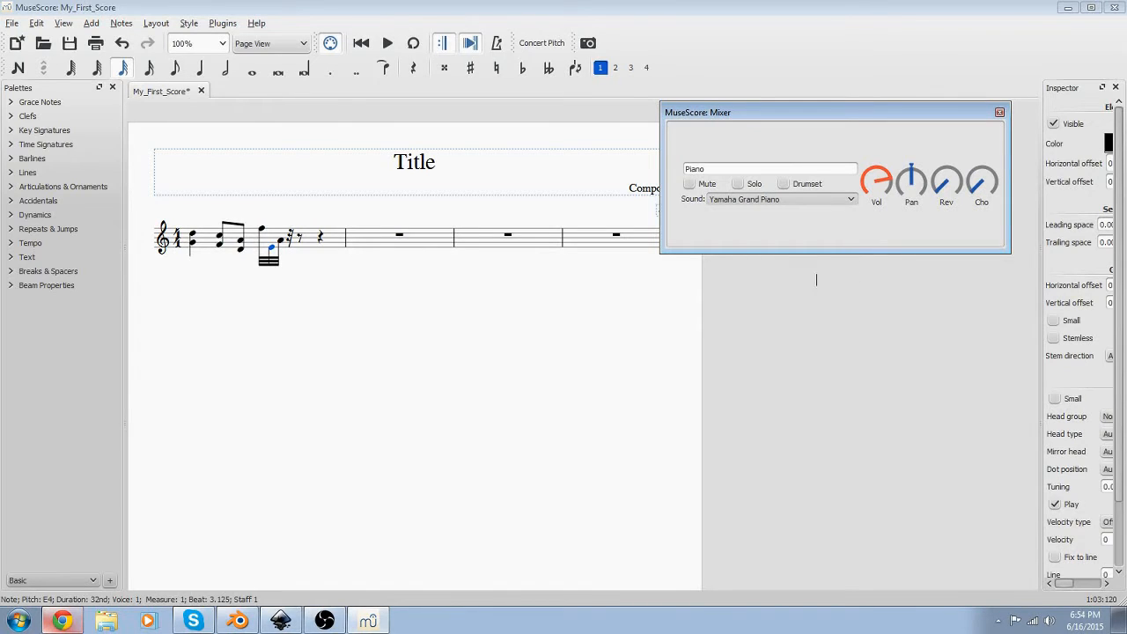
# - Change the Piano part's mixer sound to Bird Tweet and play the score to hear it
pyautogui.click(741, 276)
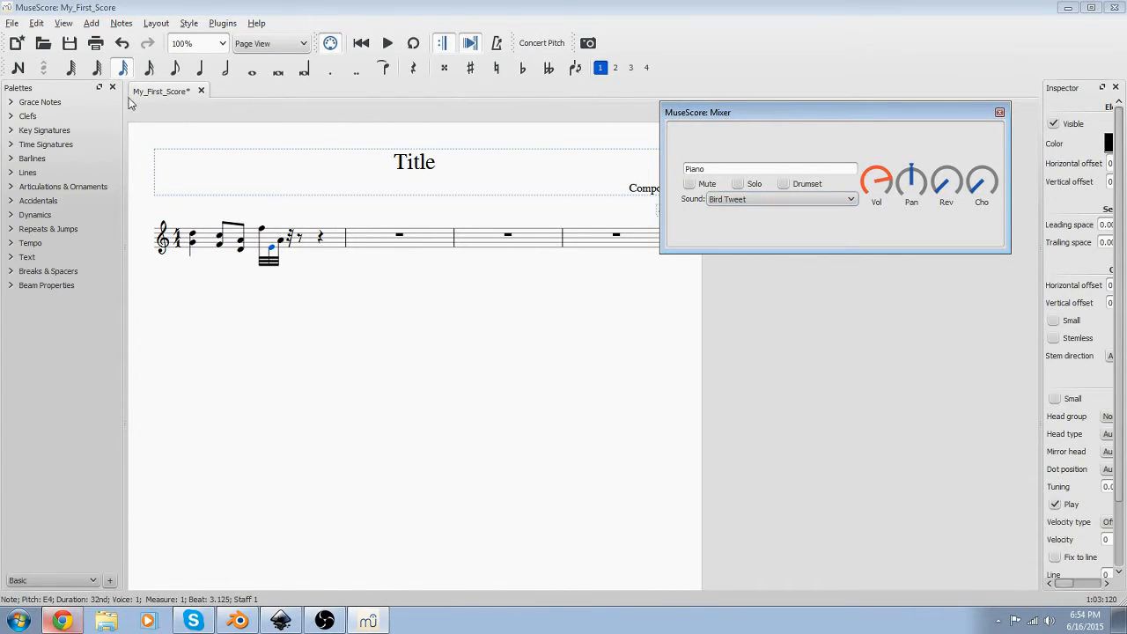
pyautogui.click(387, 44)
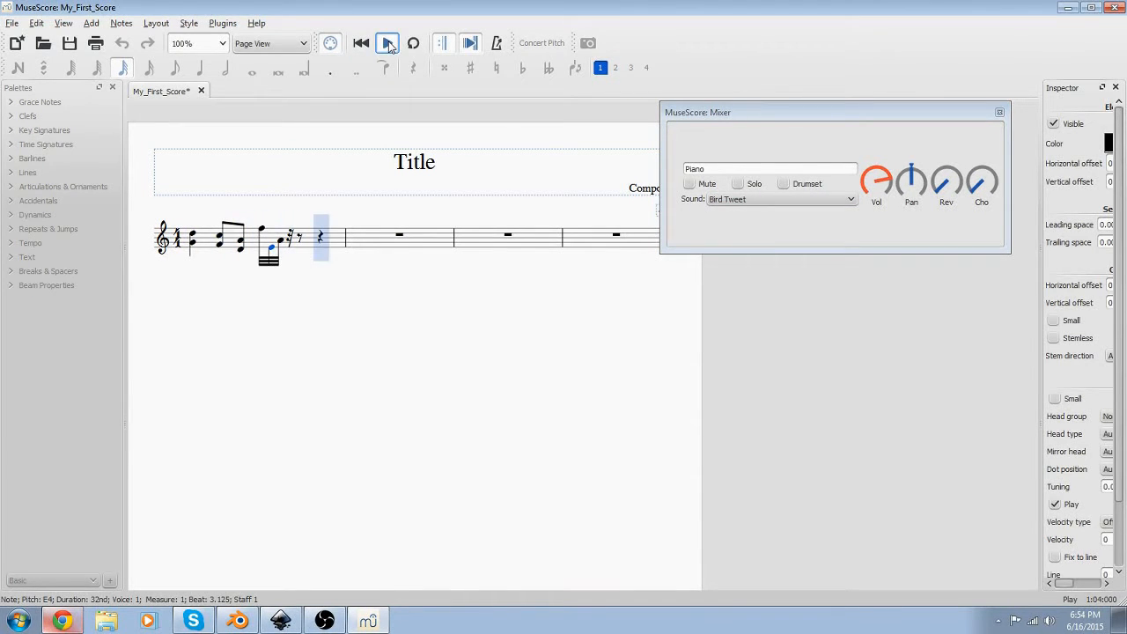
pyautogui.click(389, 46)
pyautogui.click(389, 45)
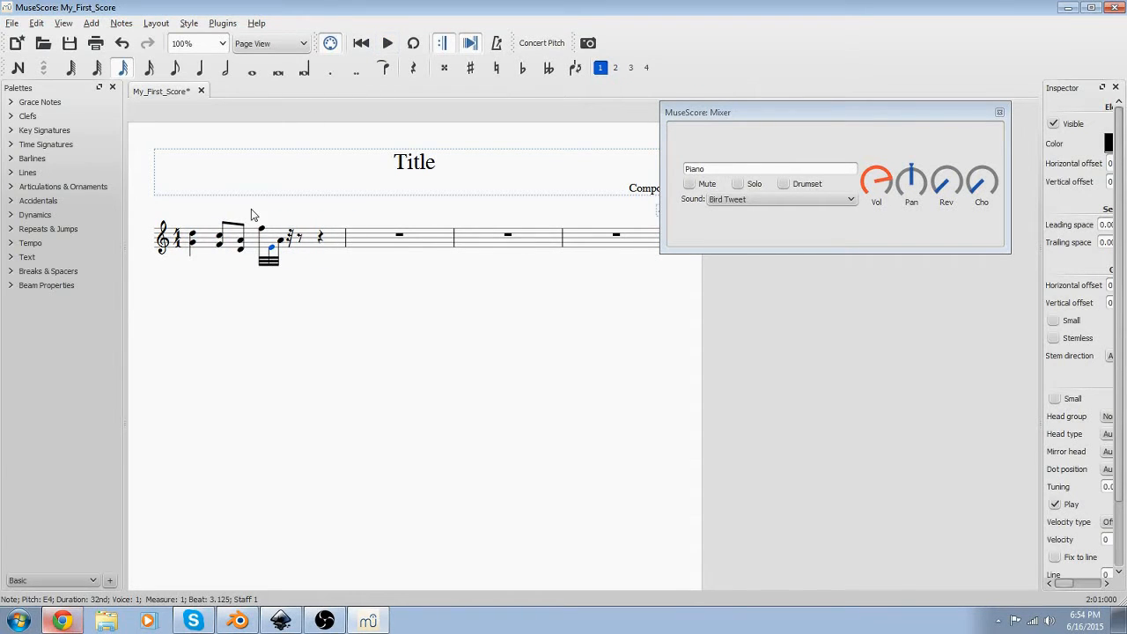
# - Add a C5 above the E4 in the second 32nd note of beat 3 and play the score
pyautogui.click(18, 67)
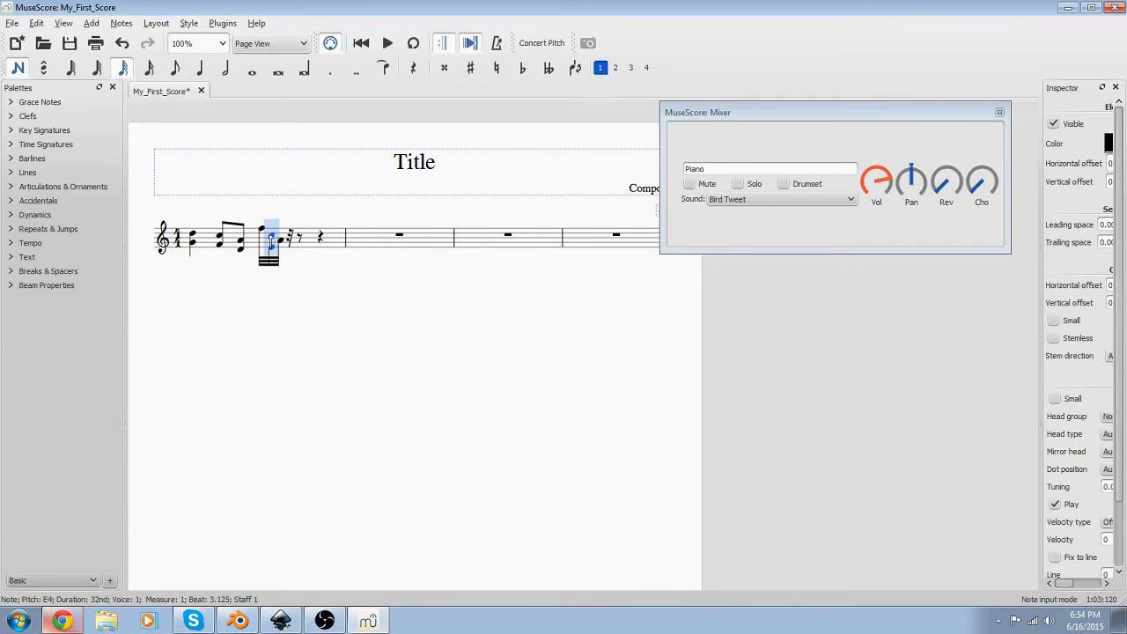
pyautogui.press('c')
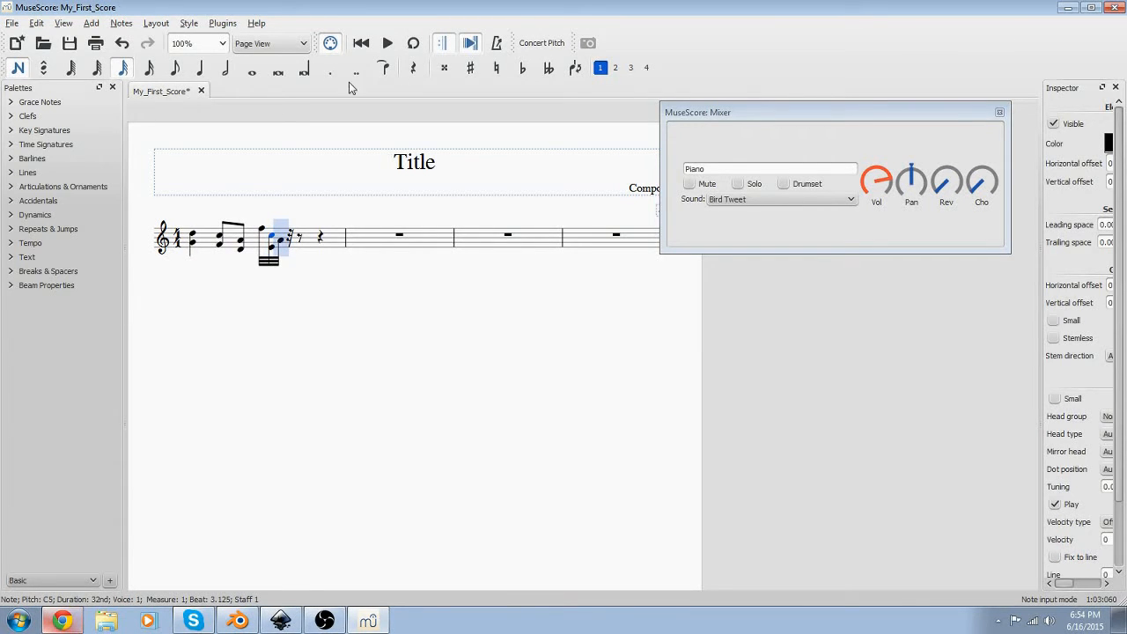
pyautogui.click(388, 43)
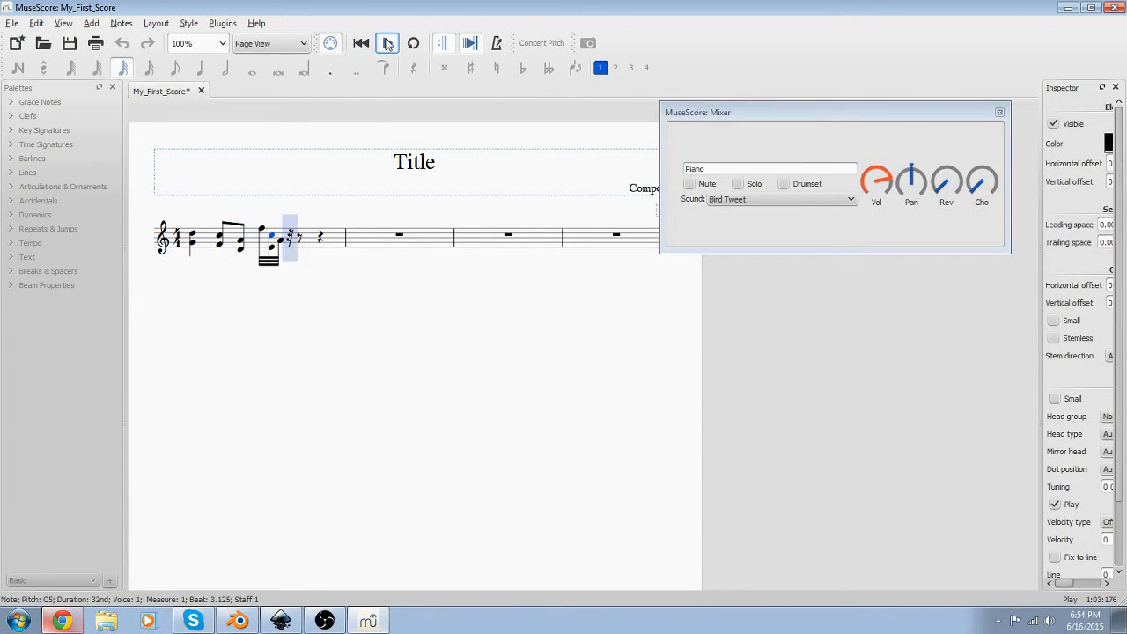
pyautogui.click(387, 43)
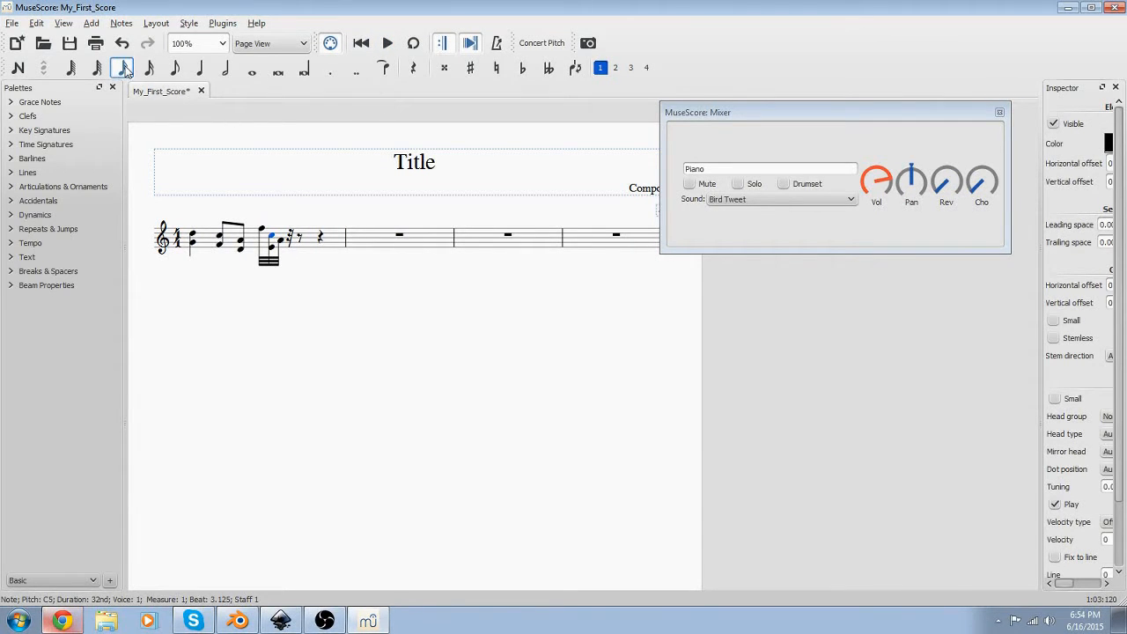
# - Add a C4 below the A4 32nd note and enter a 16th-note chord of B4 and D4 at beat 3.5
pyautogui.click(17, 68)
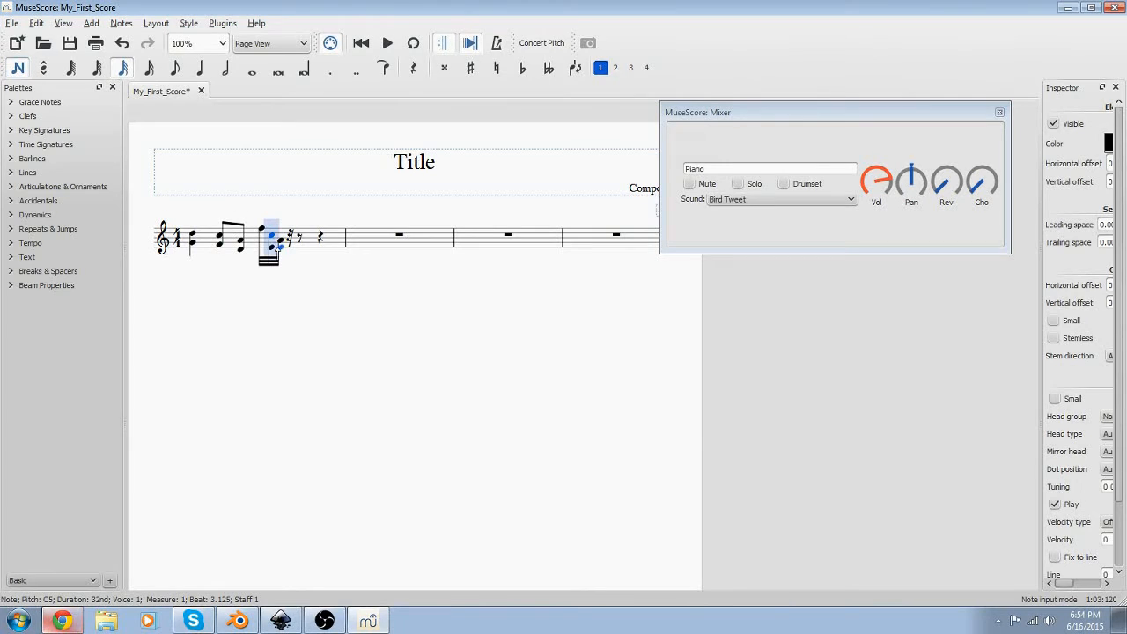
pyautogui.click(280, 252)
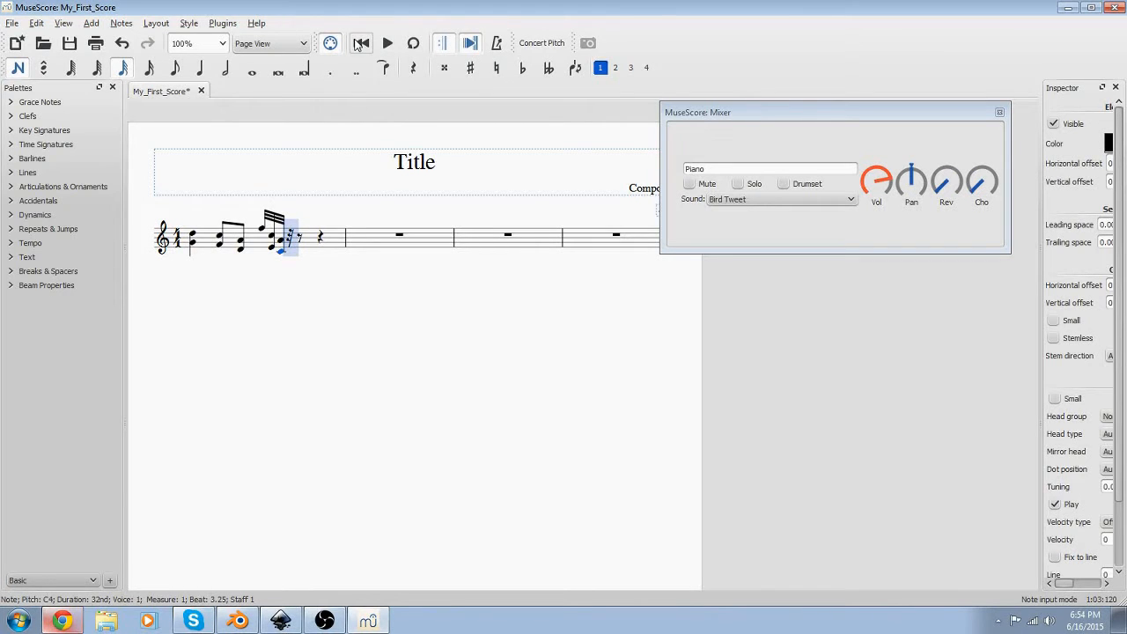
pyautogui.click(150, 70)
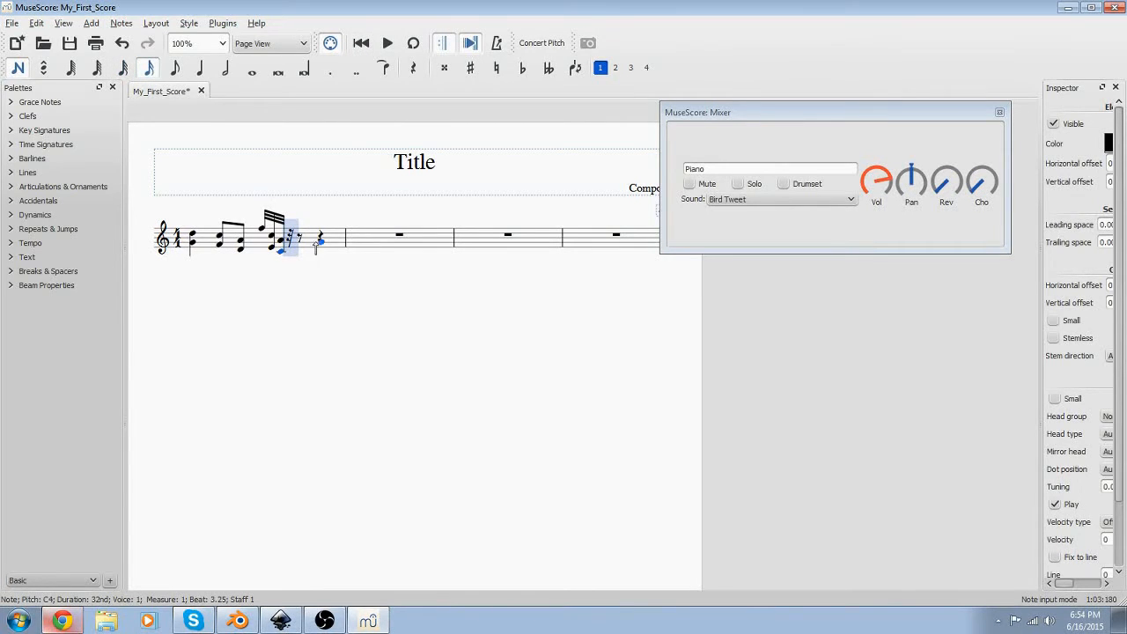
pyautogui.click(298, 240)
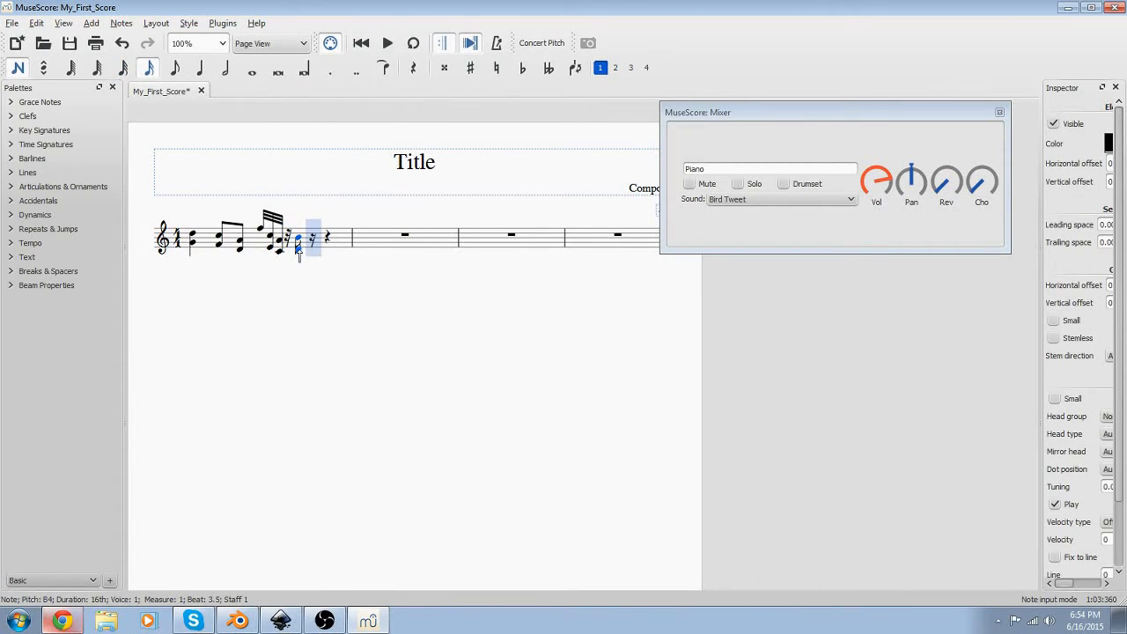
# - Play back the first measure and listen to individual notes of its 32nd- and 16th-note chords
pyautogui.click(387, 43)
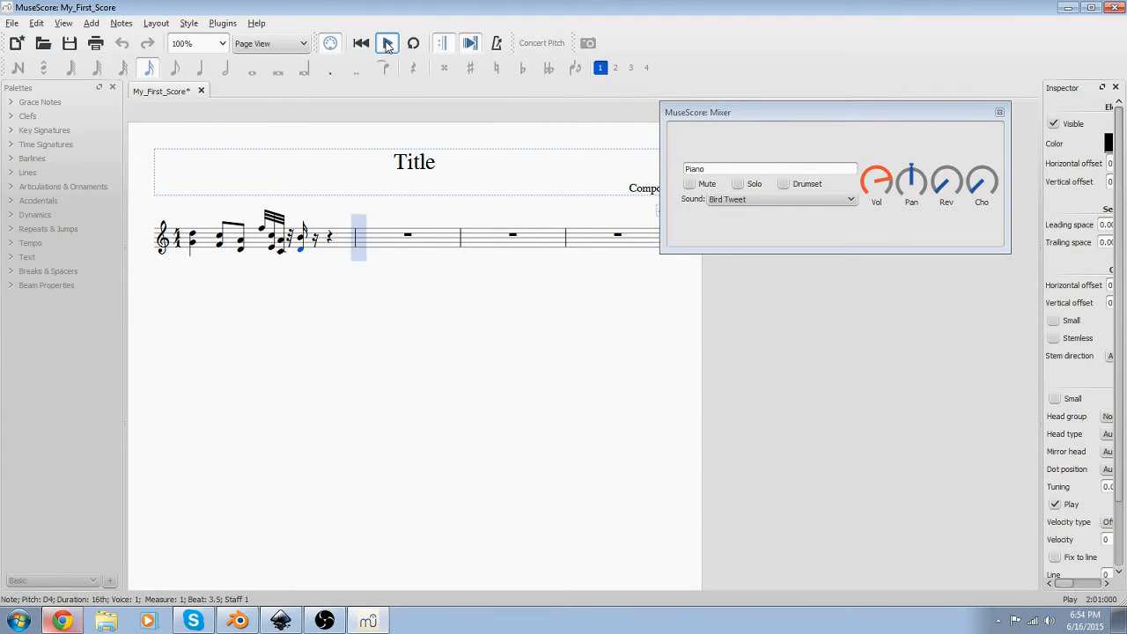
pyautogui.click(387, 44)
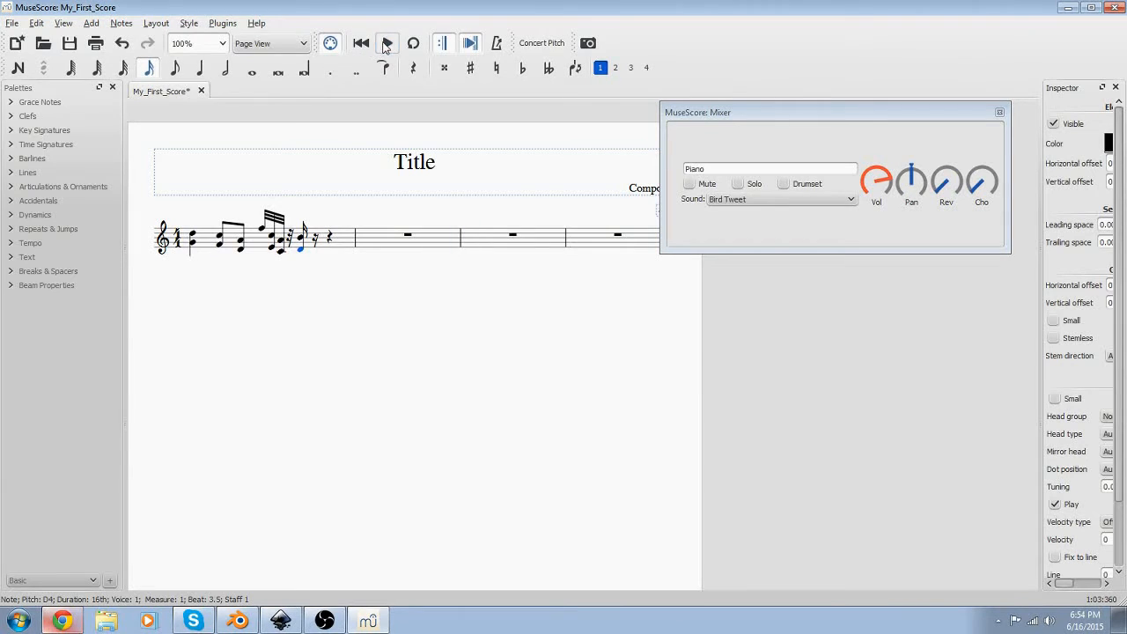
pyautogui.click(271, 236)
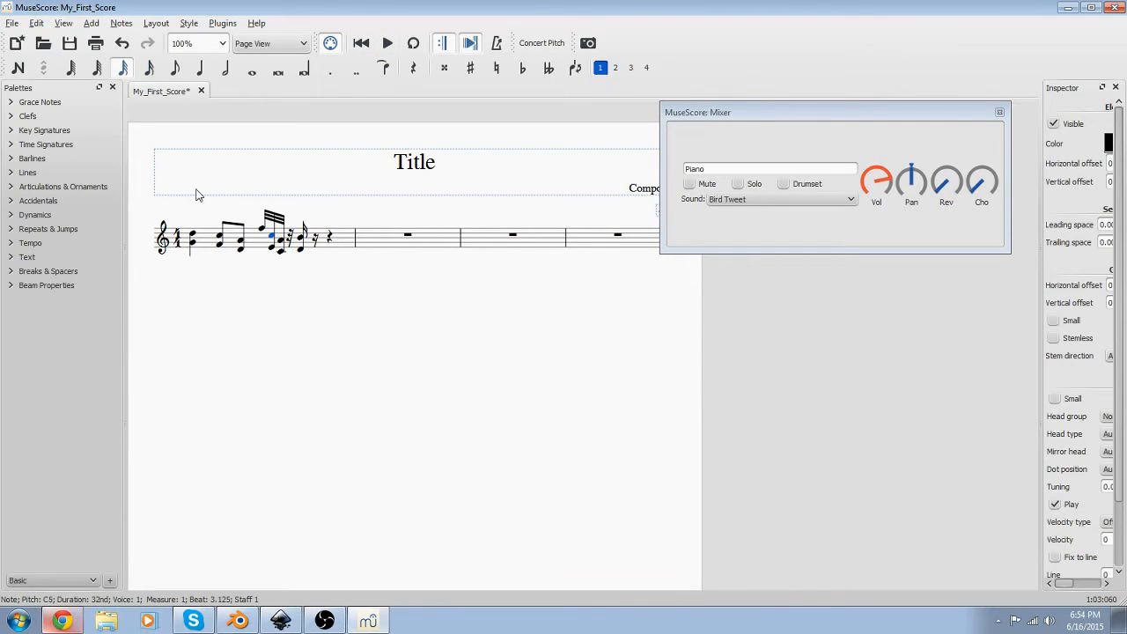
pyautogui.click(300, 246)
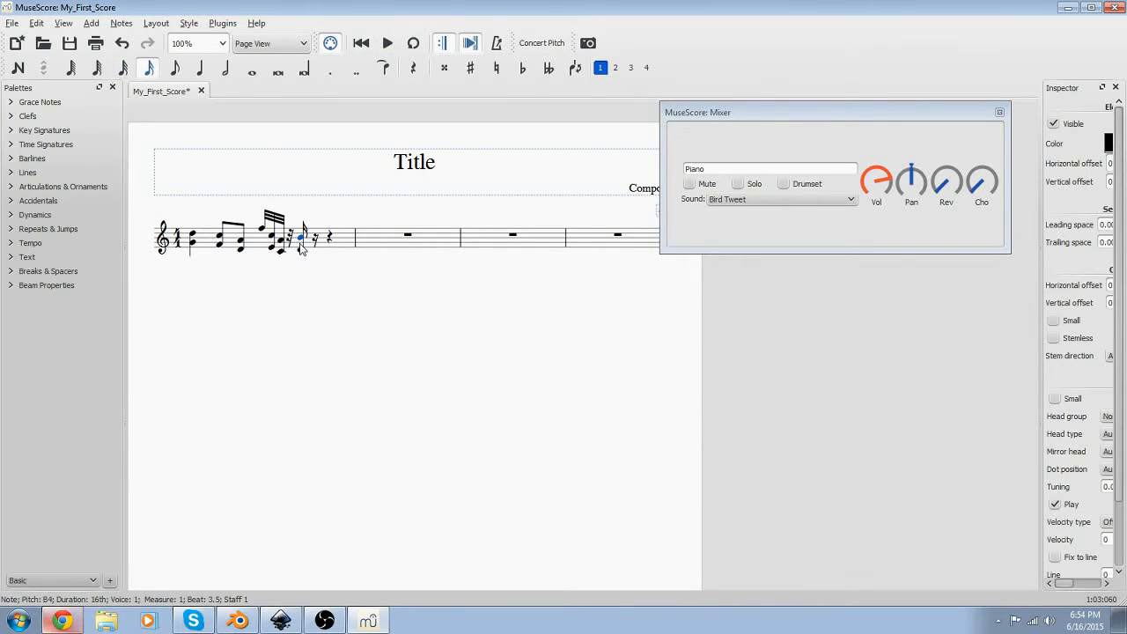
pyautogui.click(282, 242)
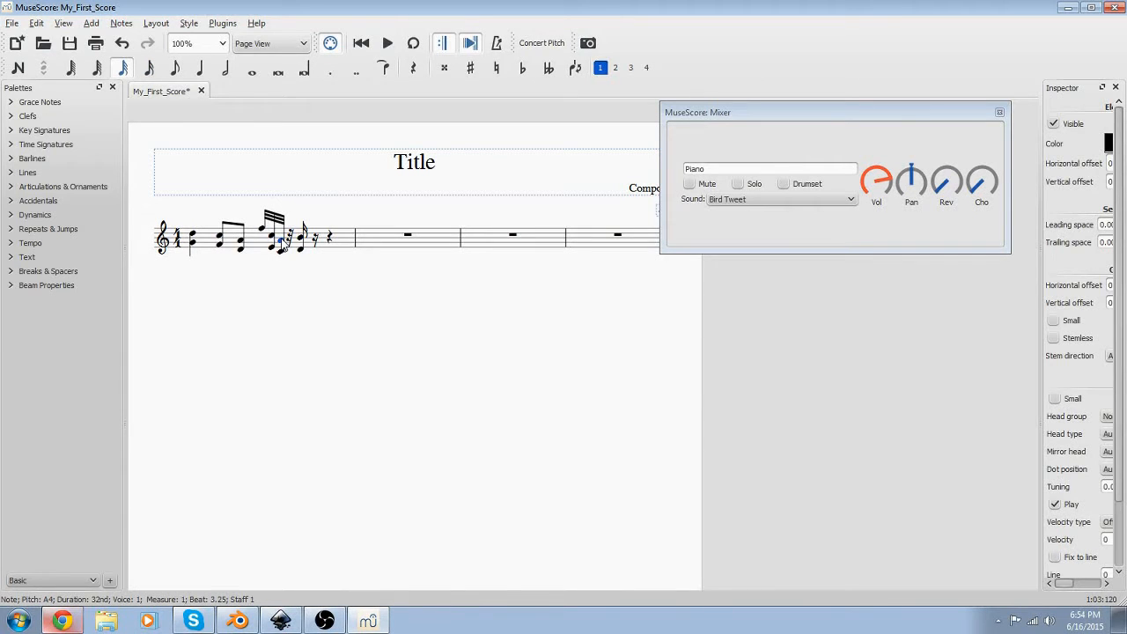
pyautogui.press('Escape')
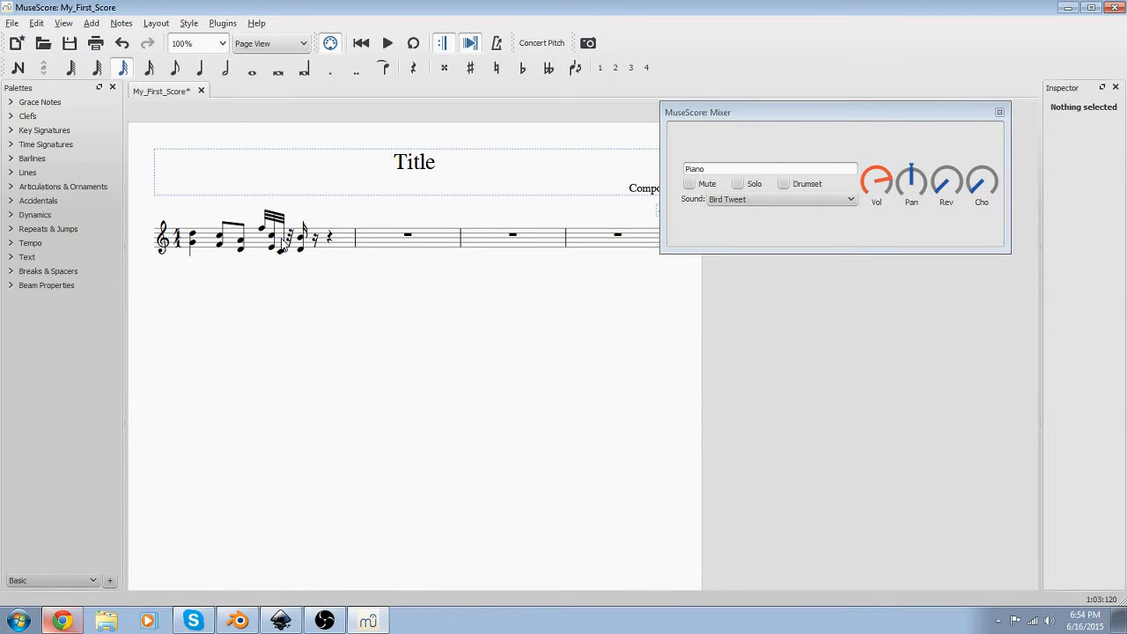
pyautogui.click(387, 43)
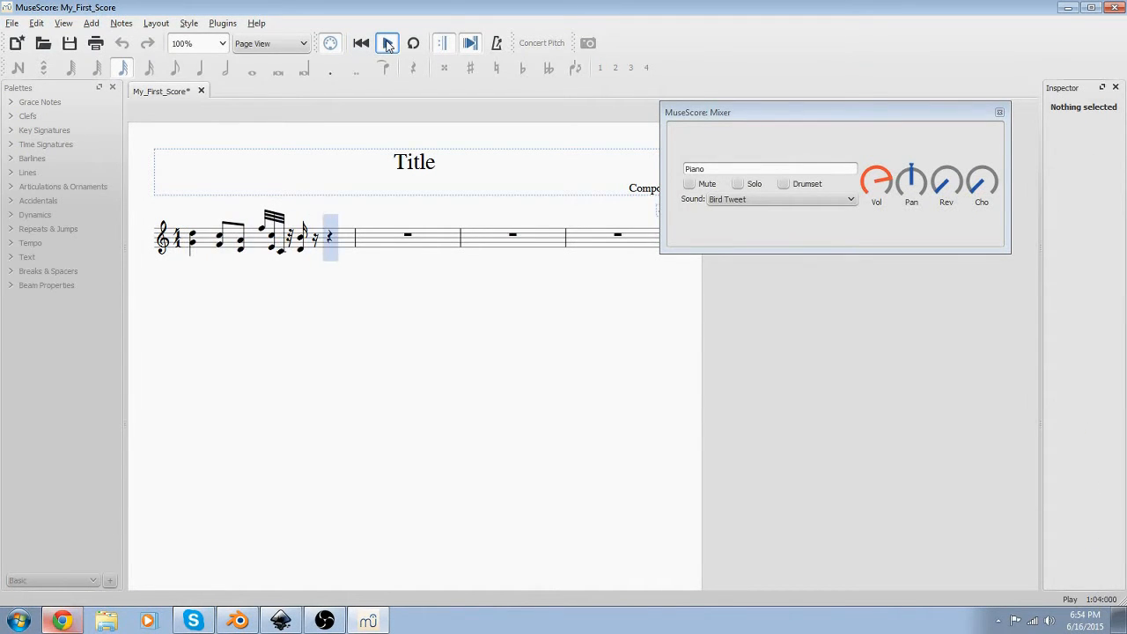
pyautogui.press('space')
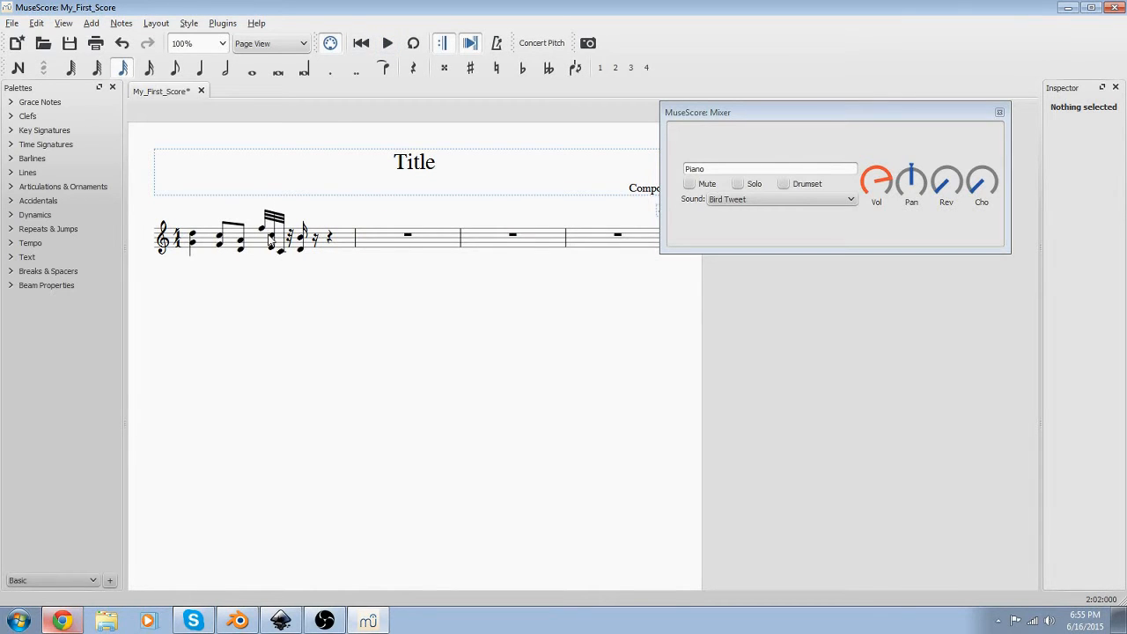
# - Delete the F5 32nd note at beat 3 and enter a quarter-note chord of C5 and E4 right after its position
pyautogui.click(262, 228)
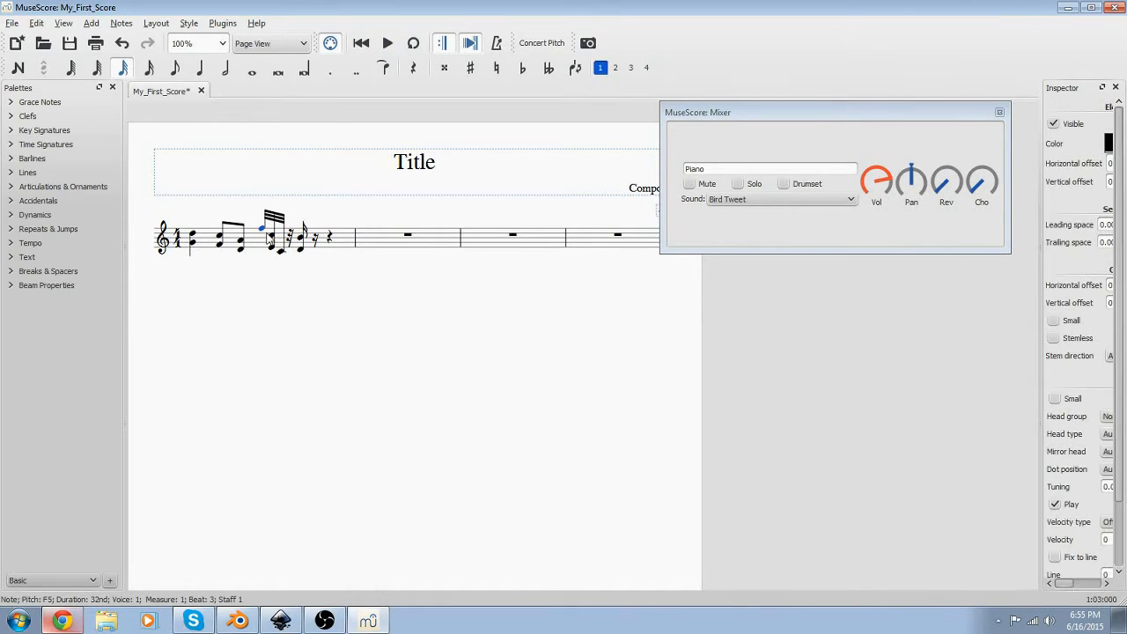
pyautogui.press('Escape')
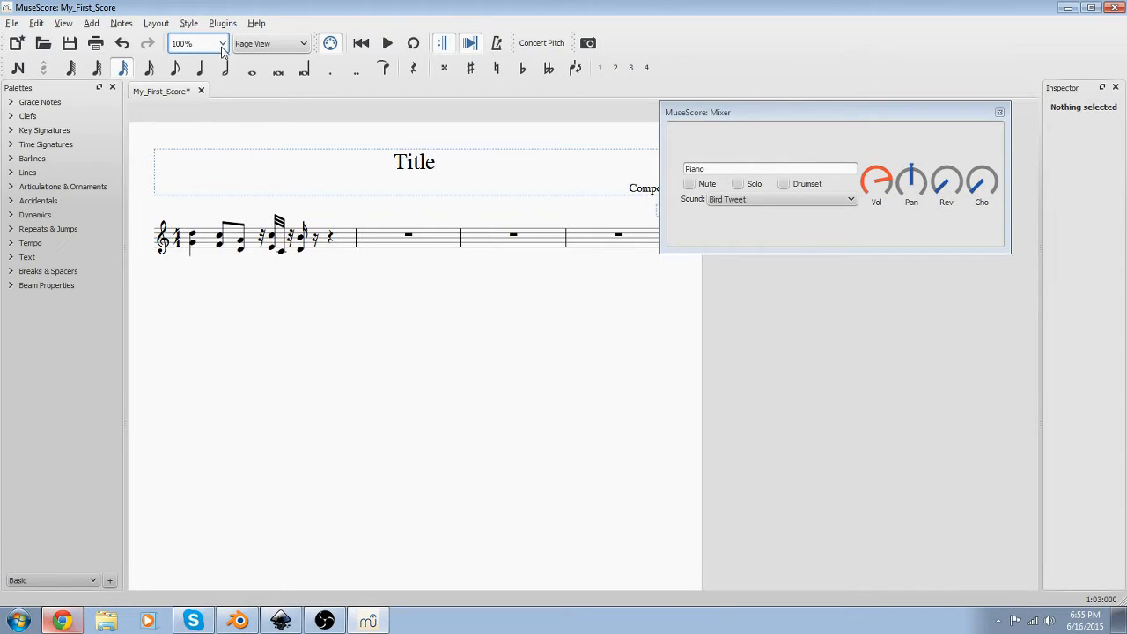
pyautogui.click(175, 69)
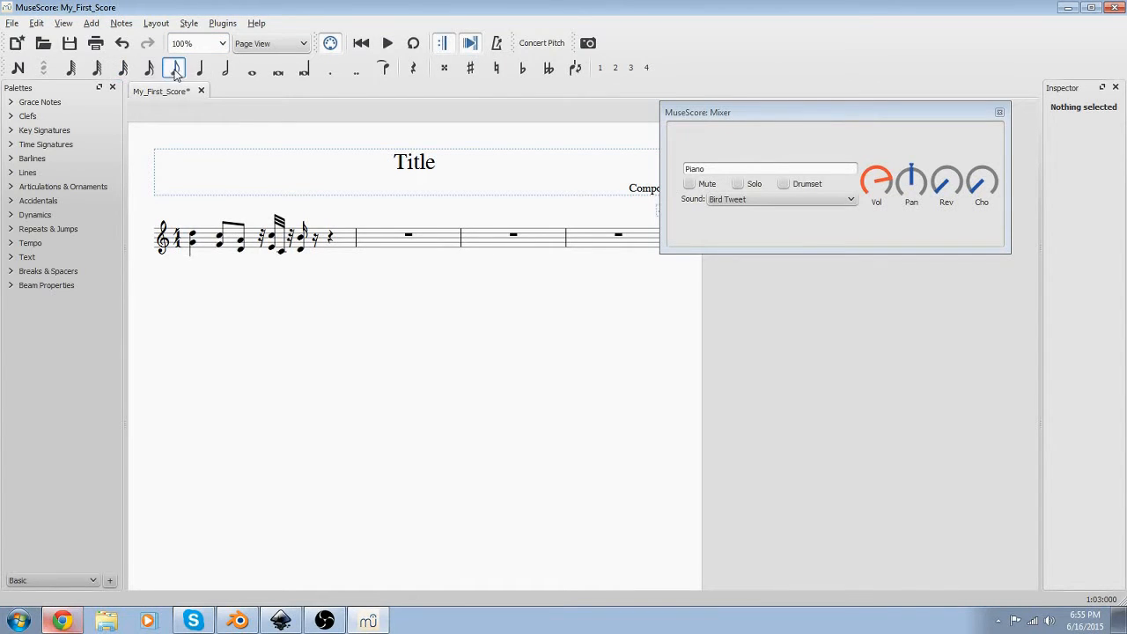
pyautogui.click(17, 69)
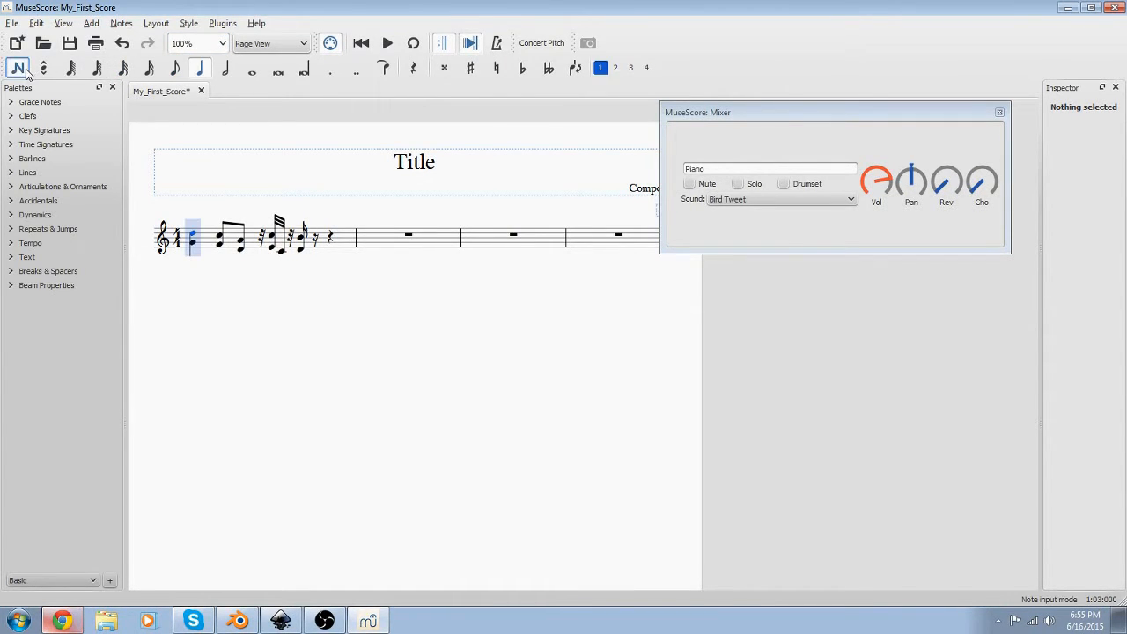
pyautogui.click(271, 237)
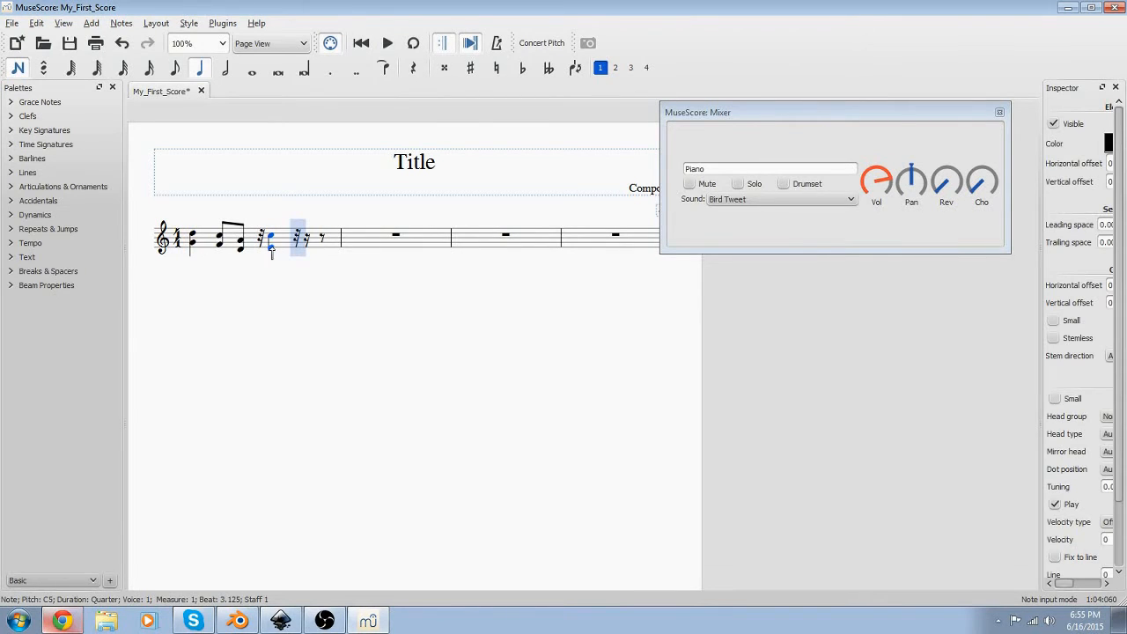
pyautogui.keyDown('shift'); pyautogui.click(271, 247); pyautogui.keyUp('shift')
# - Enter a quarter-note chord of C5 and F5 at beat 3 and play the score
pyautogui.click(252, 236)
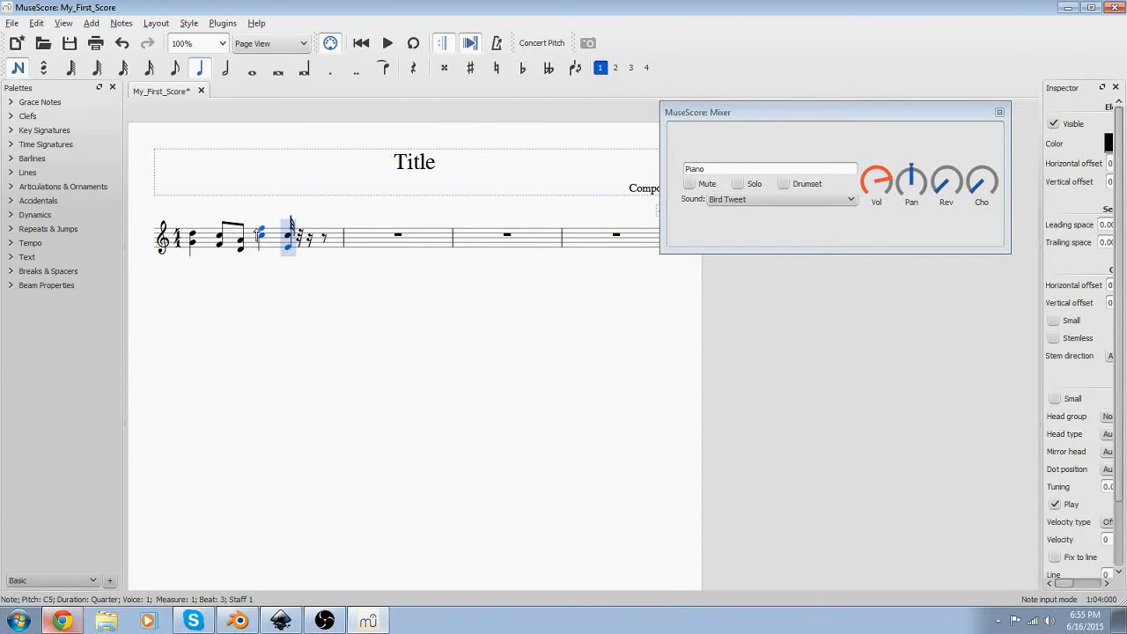
pyautogui.click(257, 230)
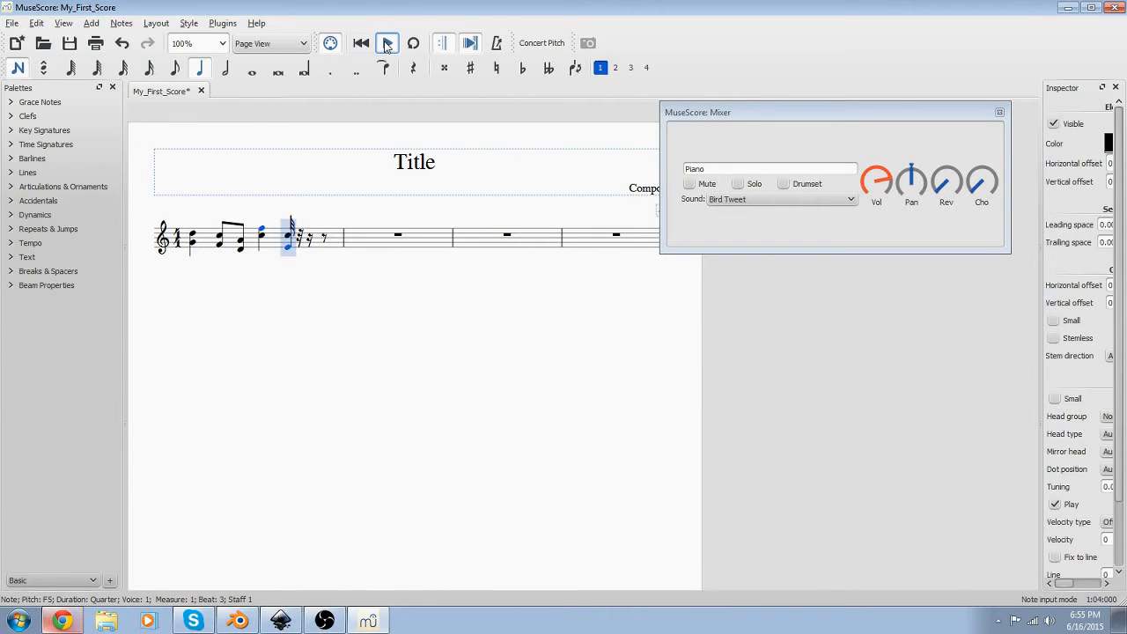
pyautogui.click(388, 44)
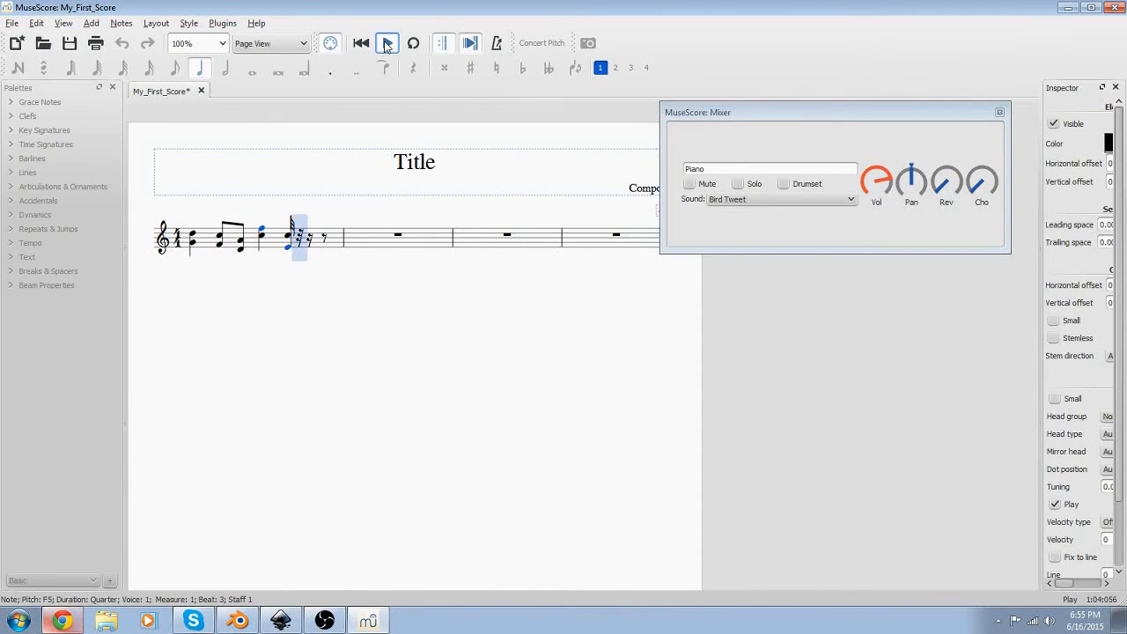
pyautogui.click(381, 47)
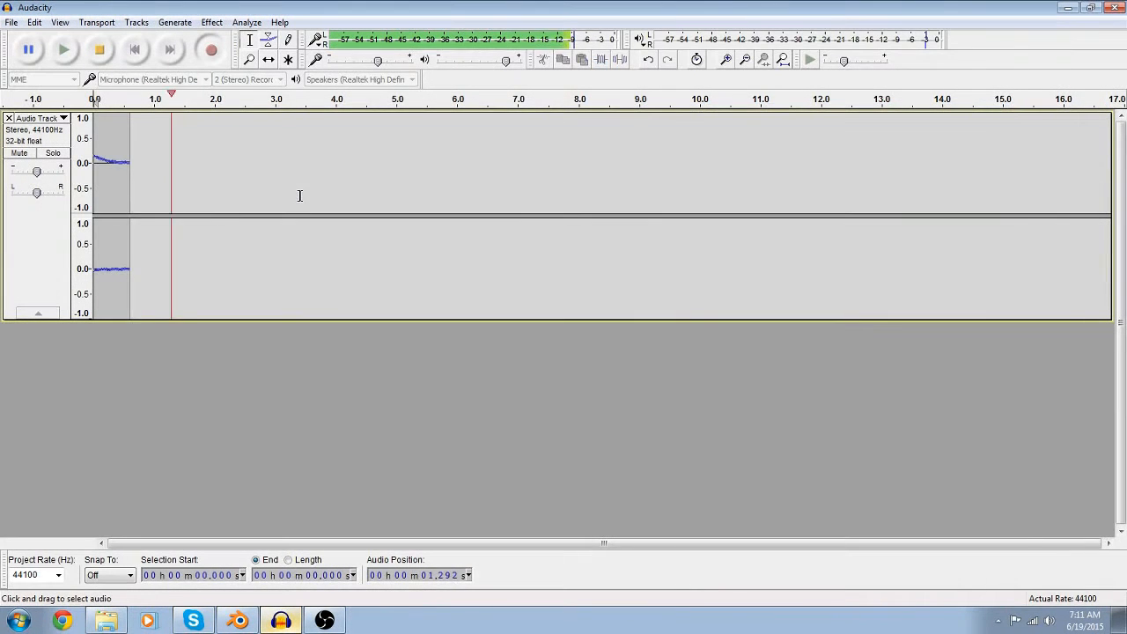
# - In Audacity, stop the recording and capture a noise profile from about the first 0.75 seconds, before the speech
pyautogui.press('space')
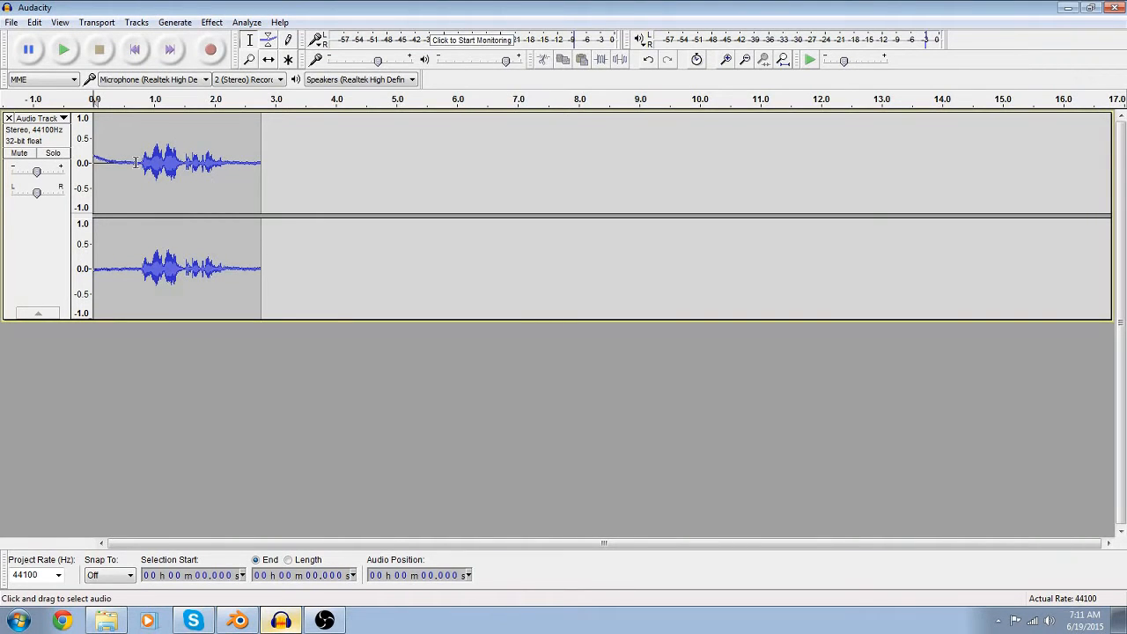
pyautogui.moveTo(138, 160); pyautogui.dragTo(94, 163)
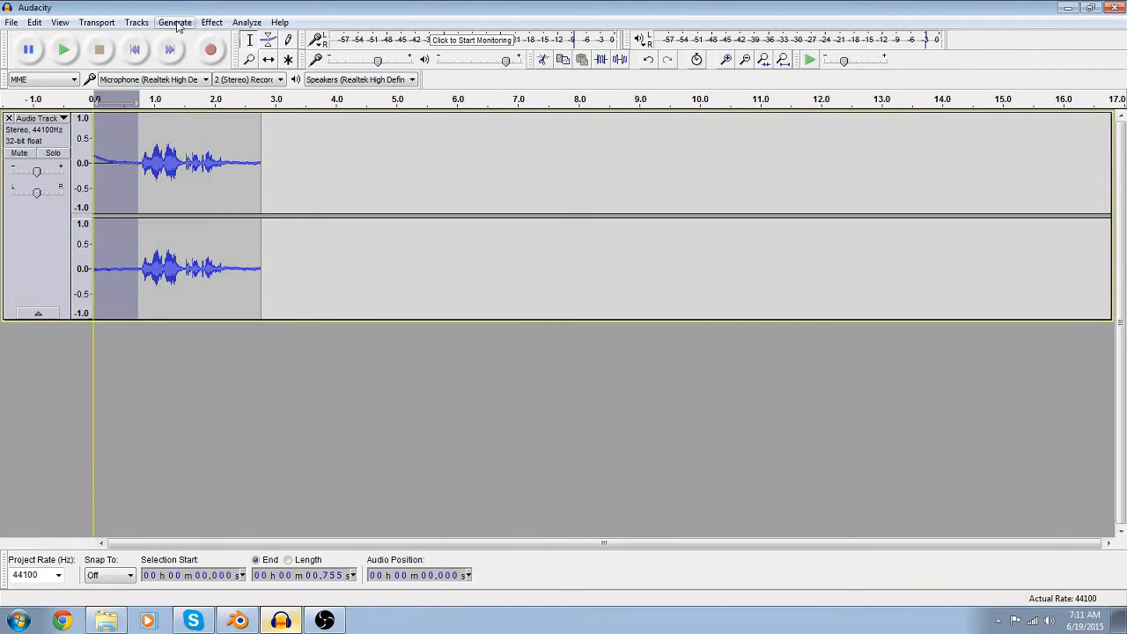
pyautogui.click(212, 24)
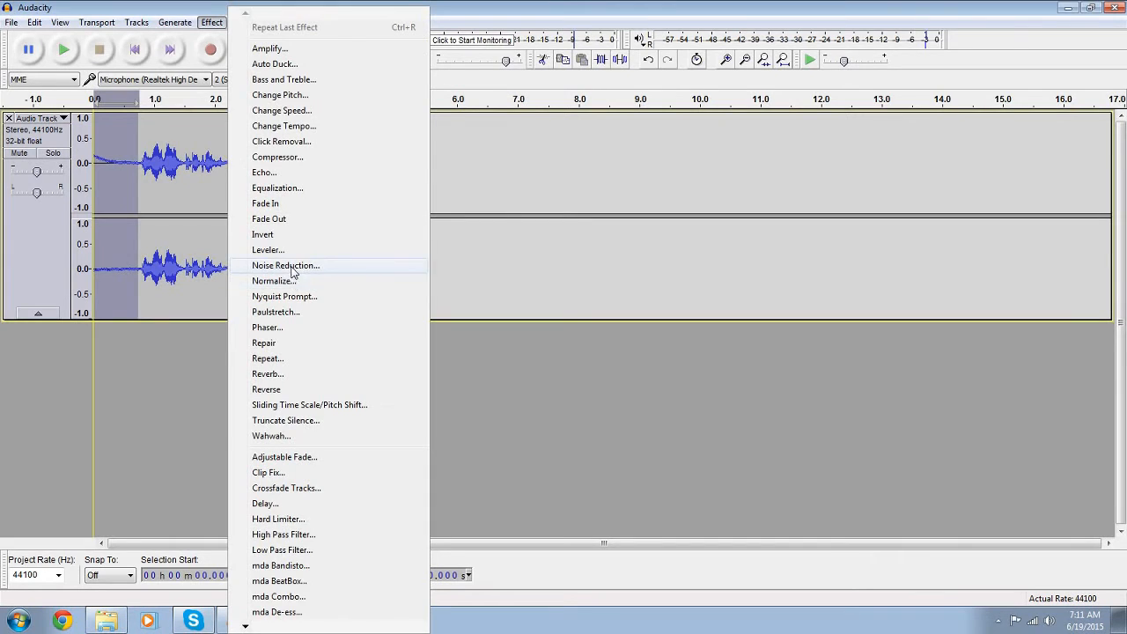
pyautogui.click(302, 267)
pyautogui.click(579, 243)
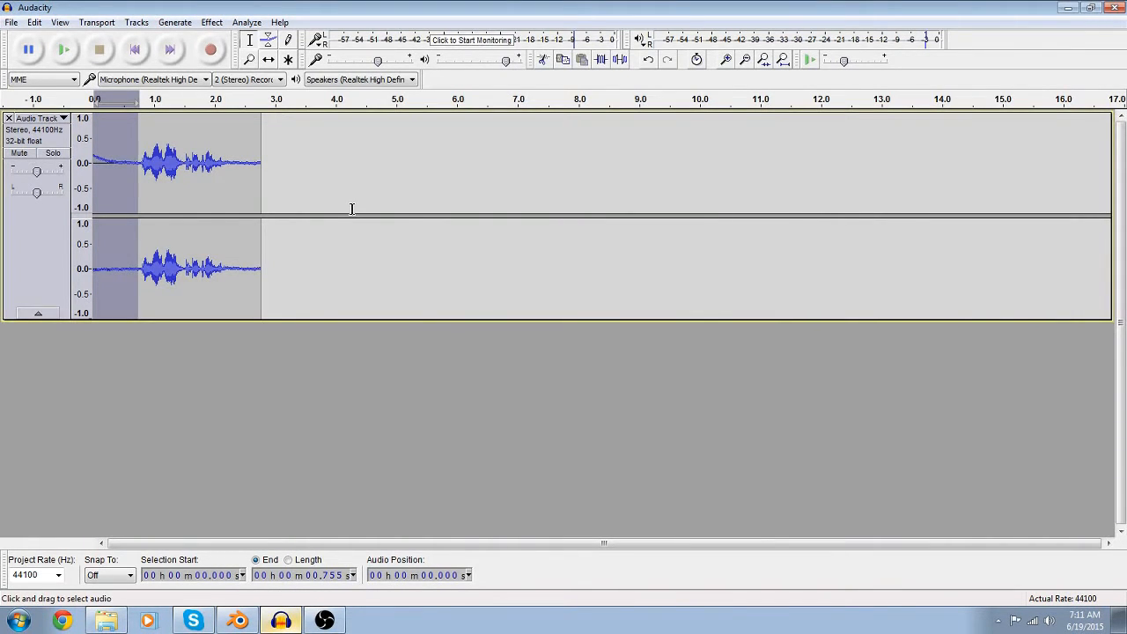
# - Apply Noise Reduction to the entire recording at 12 dB with sensitivity 6.00 and no frequency smoothing
pyautogui.hotkey('ctrl', 'a')
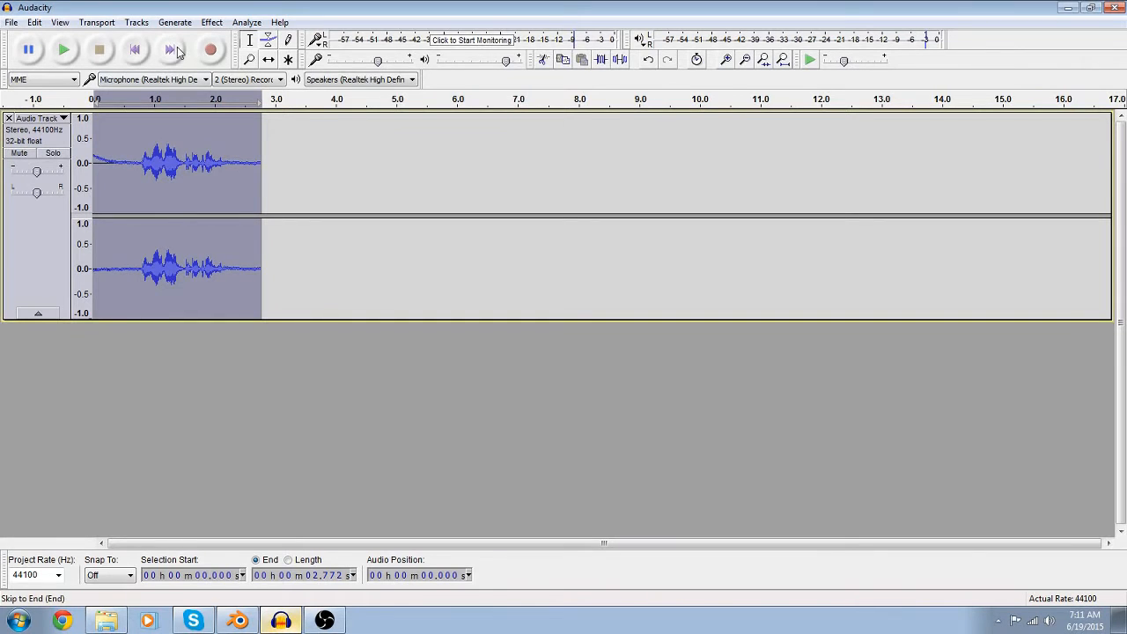
pyautogui.click(212, 22)
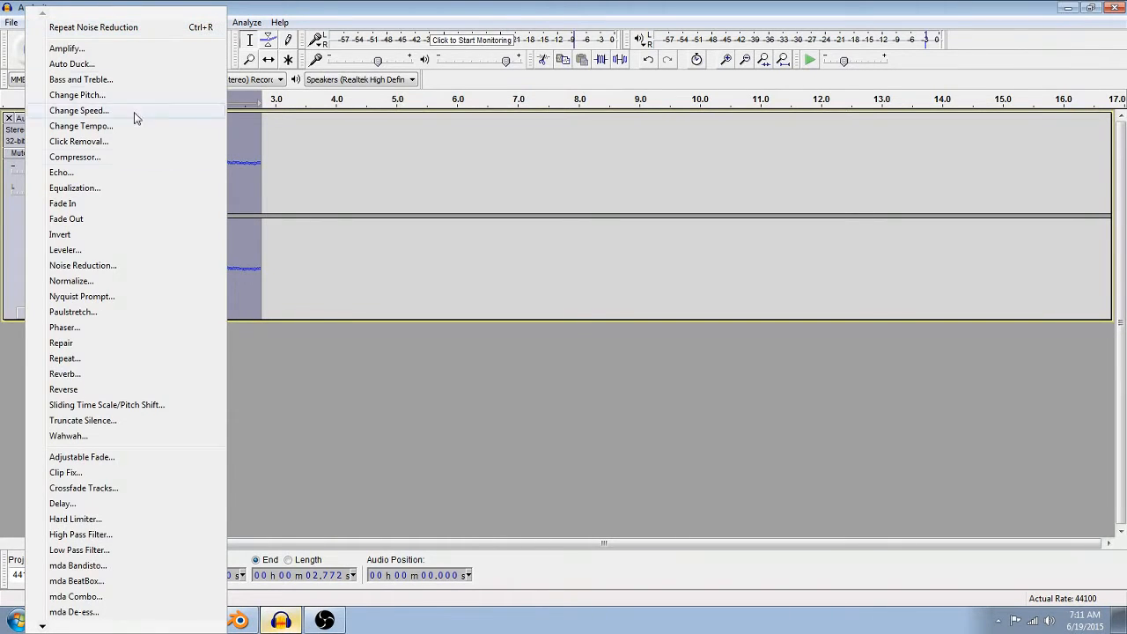
pyautogui.click(83, 265)
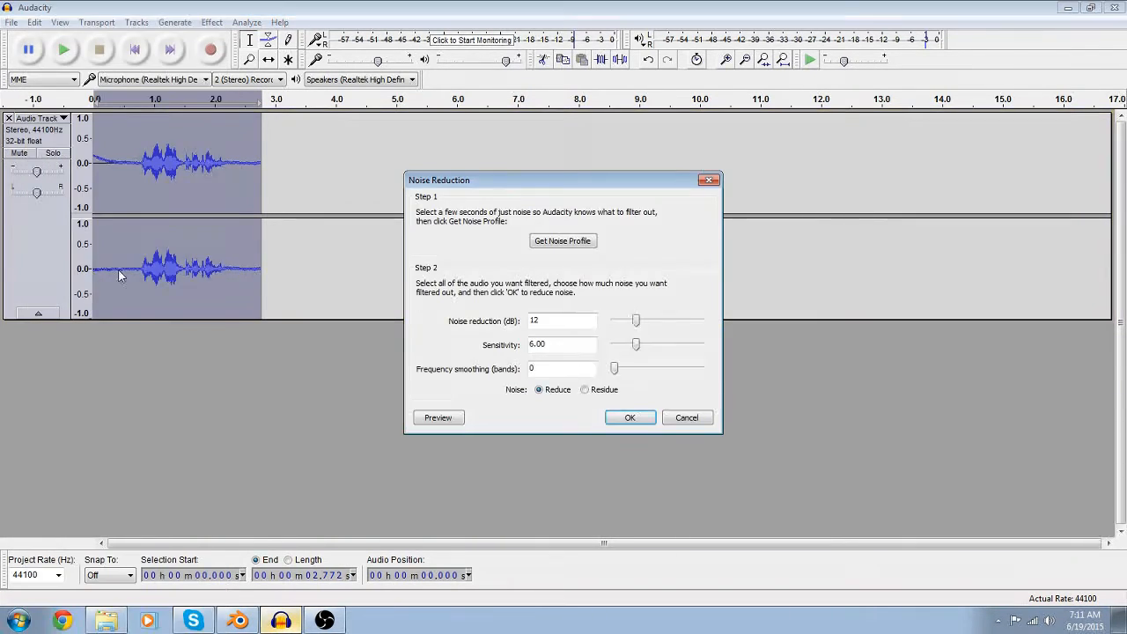
pyautogui.click(627, 417)
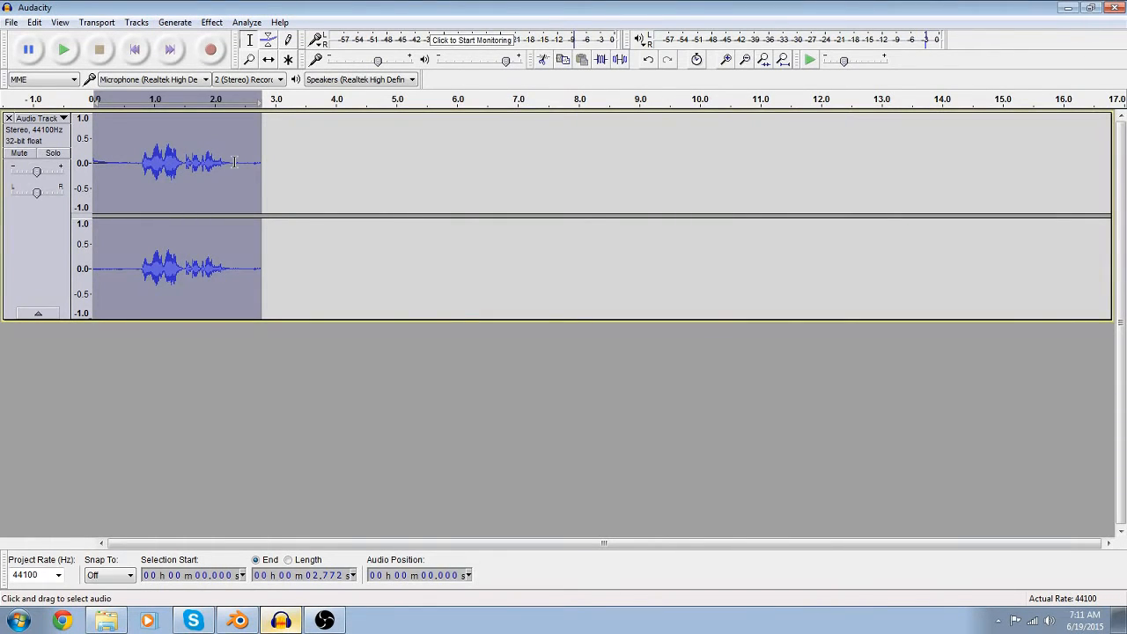
# - Capture a new noise profile from the quiet tail after the speech, selecting about 2.3 to 3.4 seconds
pyautogui.moveTo(231, 162); pyautogui.dragTo(301, 162)
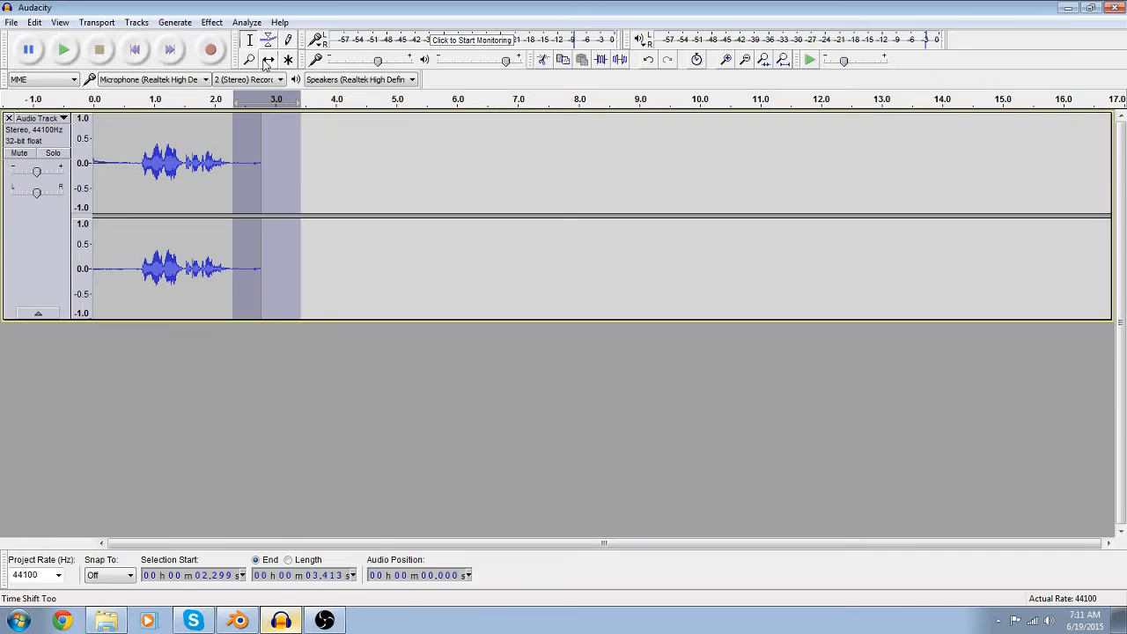
pyautogui.click(211, 22)
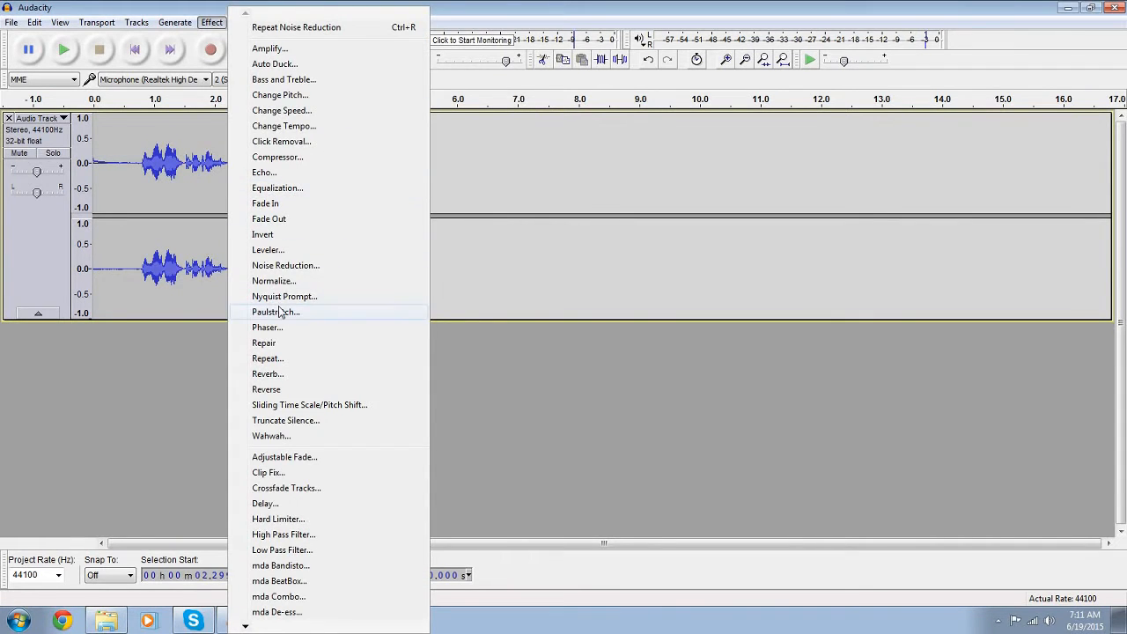
pyautogui.click(283, 265)
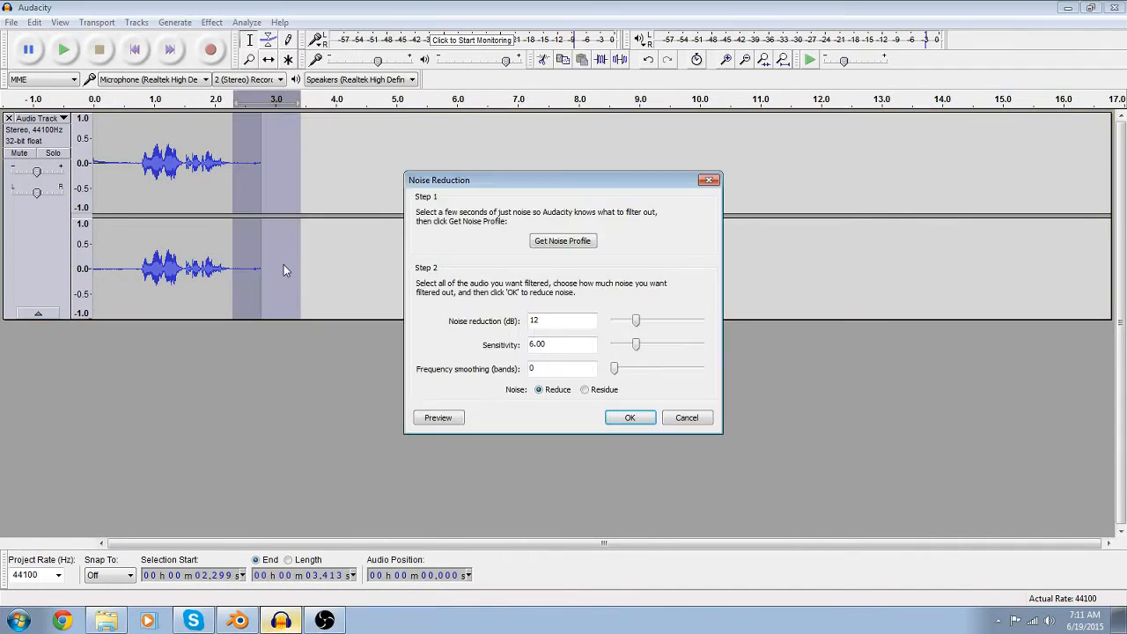
pyautogui.click(567, 241)
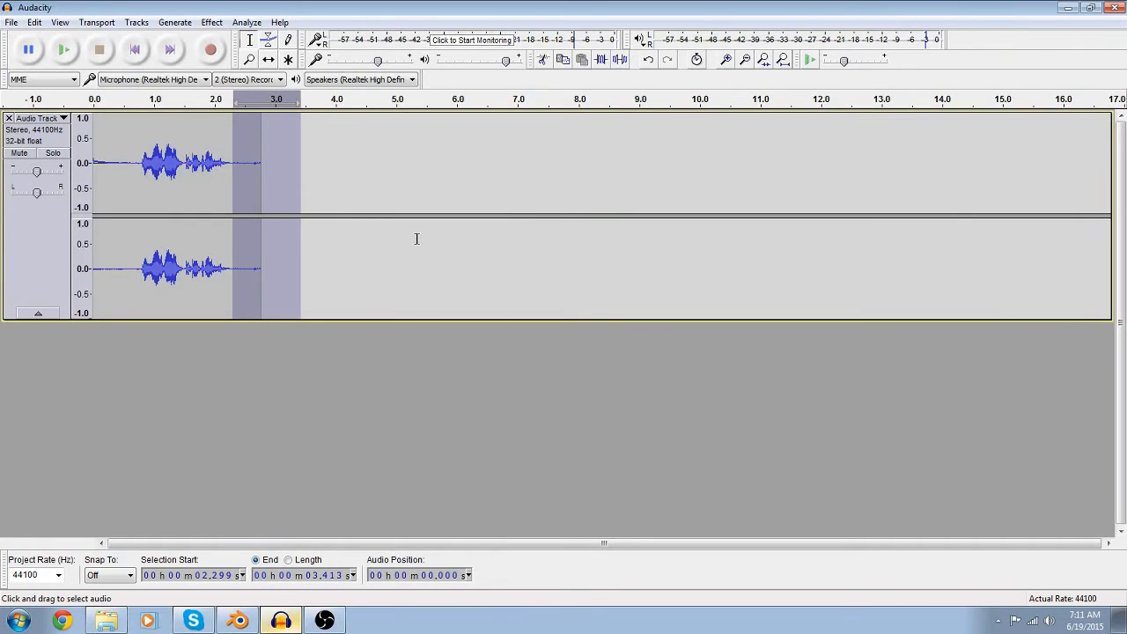
# - Apply a second 12 dB Noise Reduction to the whole recording using the new profile, and play it from the start
pyautogui.hotkey('ctrl', 'a')
pyautogui.click(211, 22)
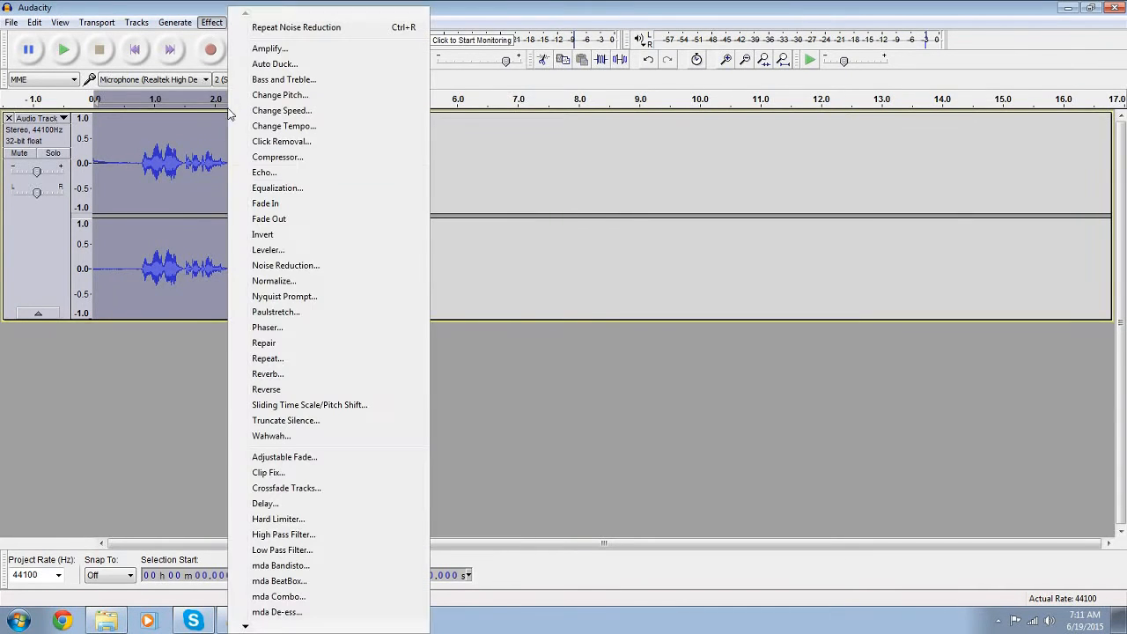
pyautogui.click(280, 265)
pyautogui.click(629, 418)
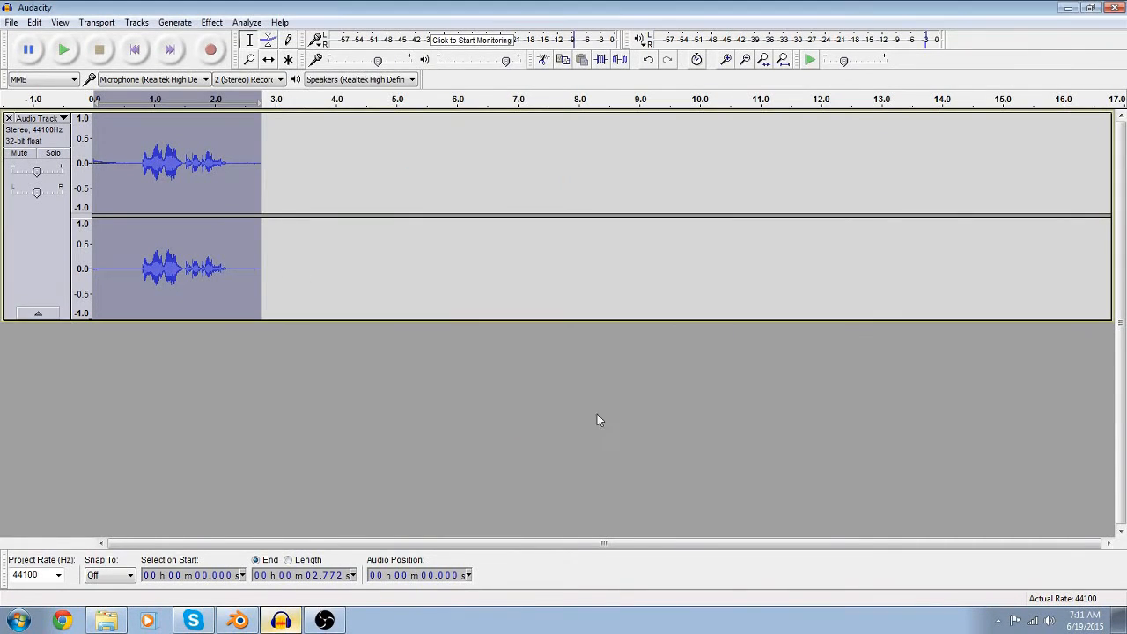
pyautogui.click(136, 51)
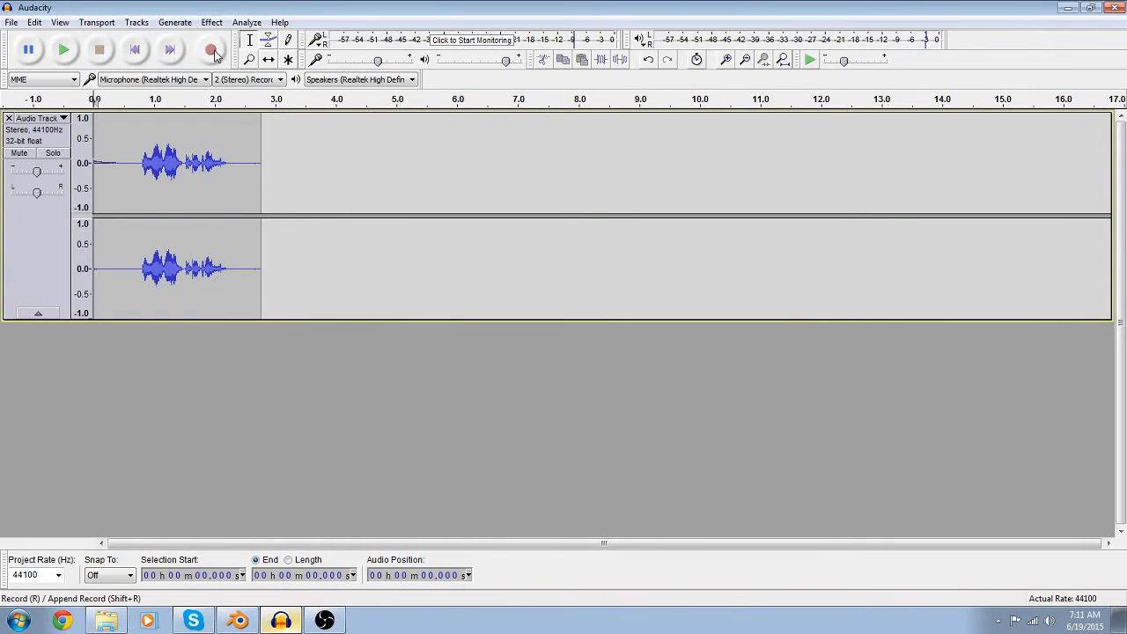
pyautogui.click(66, 51)
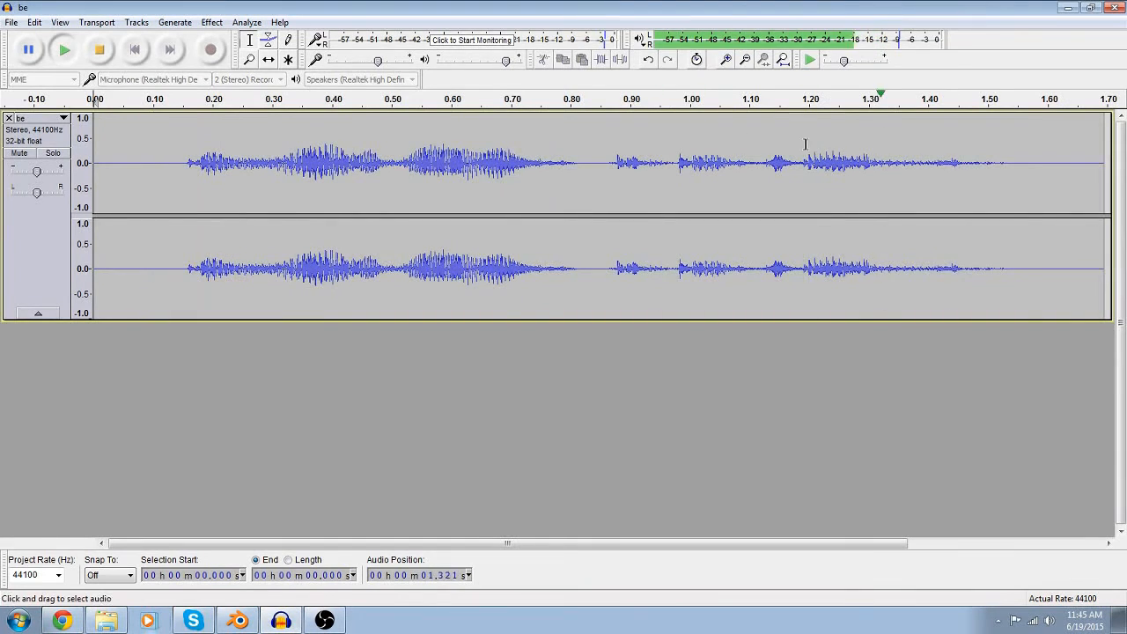
# - Trim the silence around the speech by deleting about the first 0.16 seconds and everything after about 1.375 seconds
pyautogui.moveTo(187, 159); pyautogui.dragTo(51, 126)
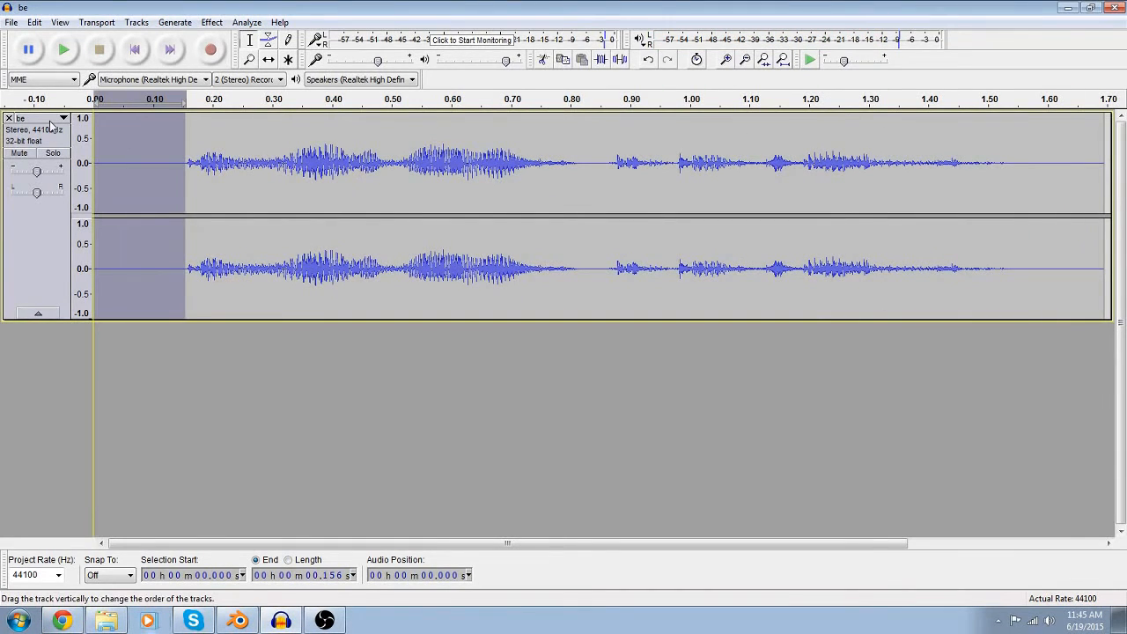
pyautogui.press('Delete')
pyautogui.moveTo(915, 160); pyautogui.dragTo(1052, 167)
pyautogui.press('Delete')
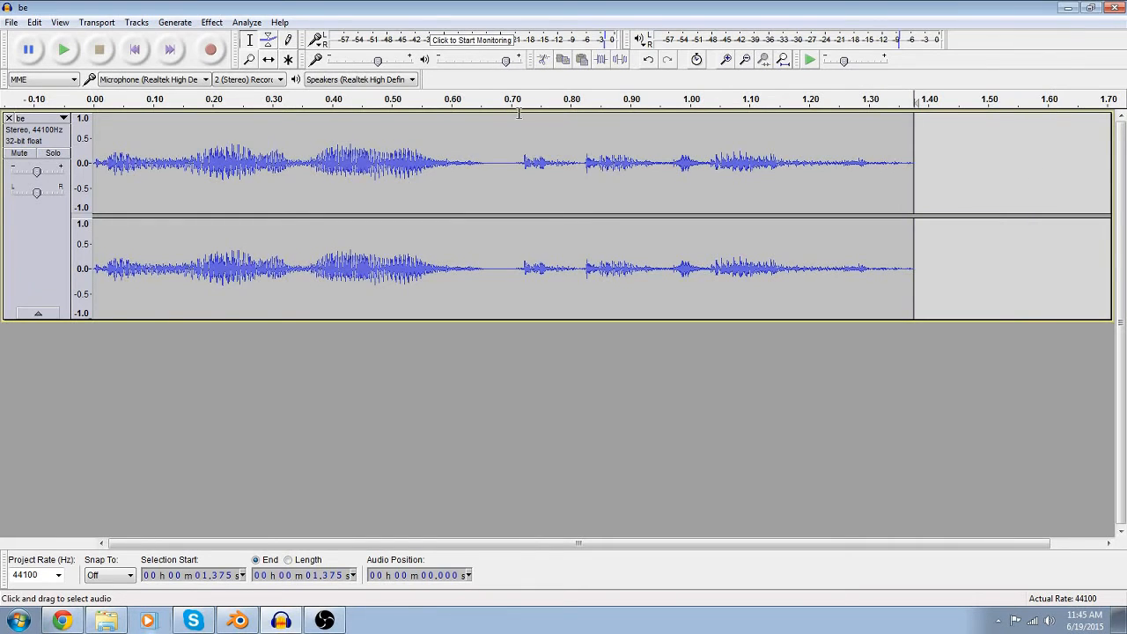
# - Change the whole clip's pitch from G#/Ab4 down to E3 and play back the result
pyautogui.click(211, 22)
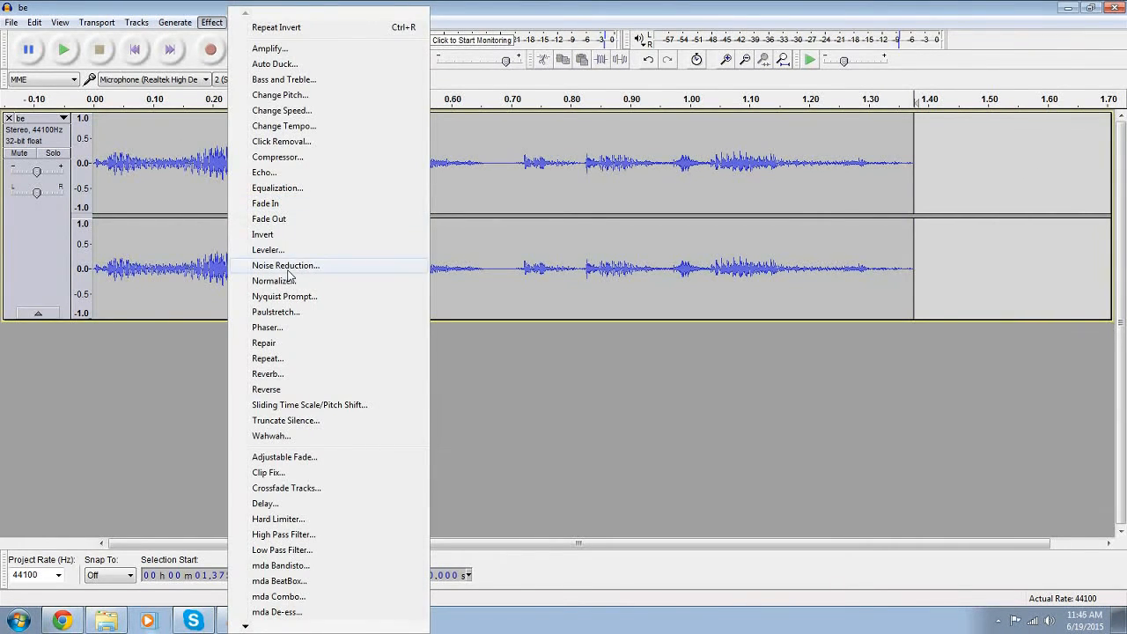
pyautogui.click(280, 94)
pyautogui.click(559, 256)
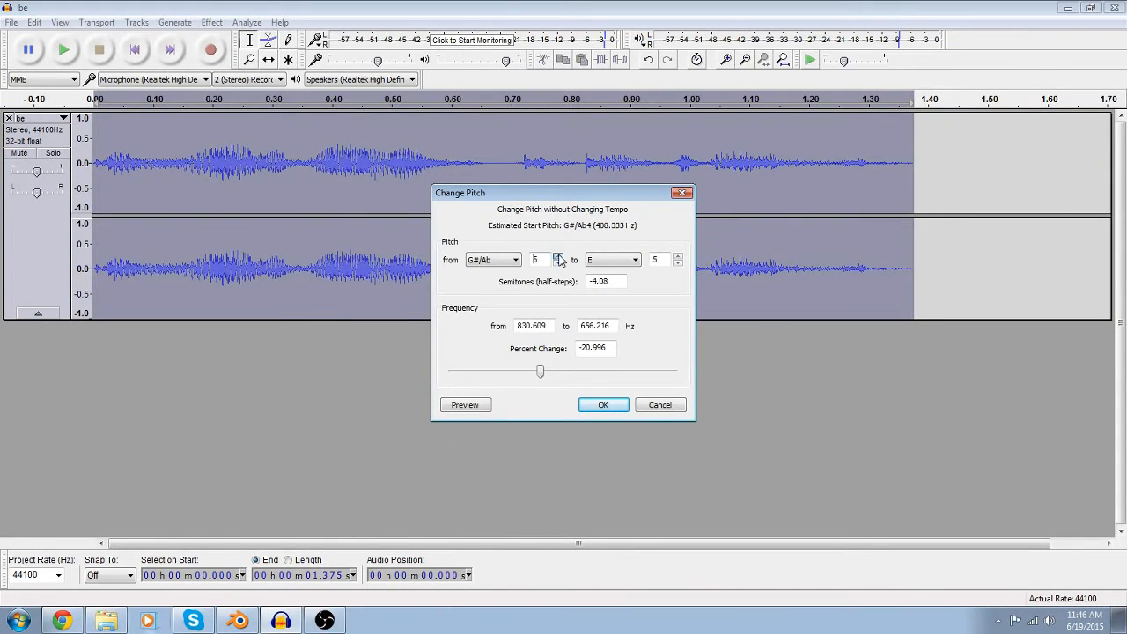
pyautogui.click(558, 262)
pyautogui.click(636, 261)
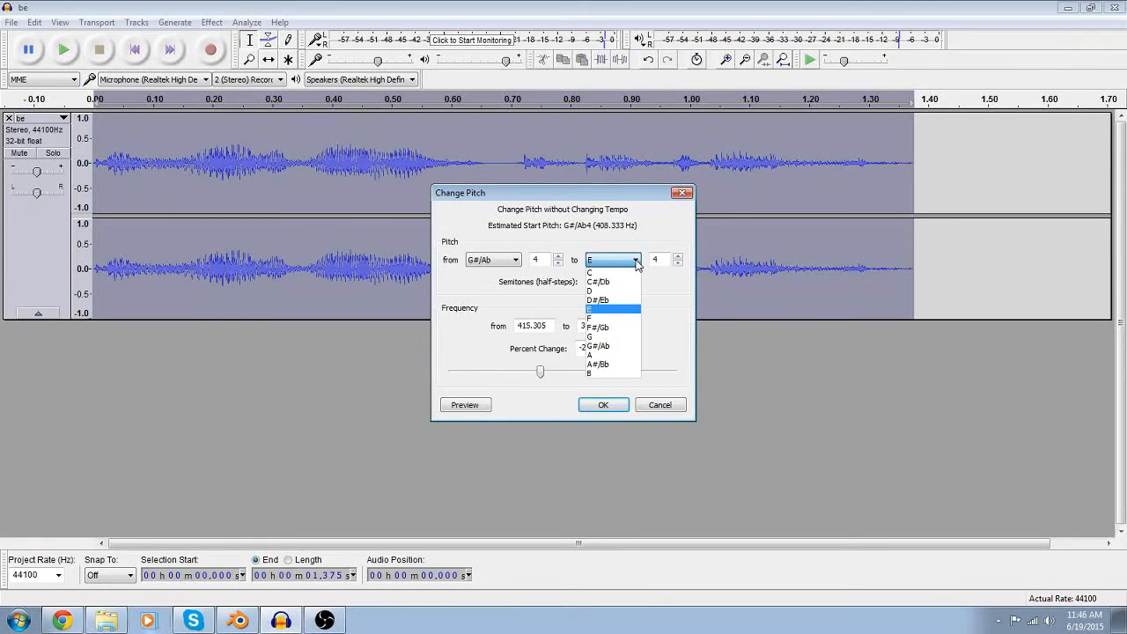
pyautogui.click(678, 264)
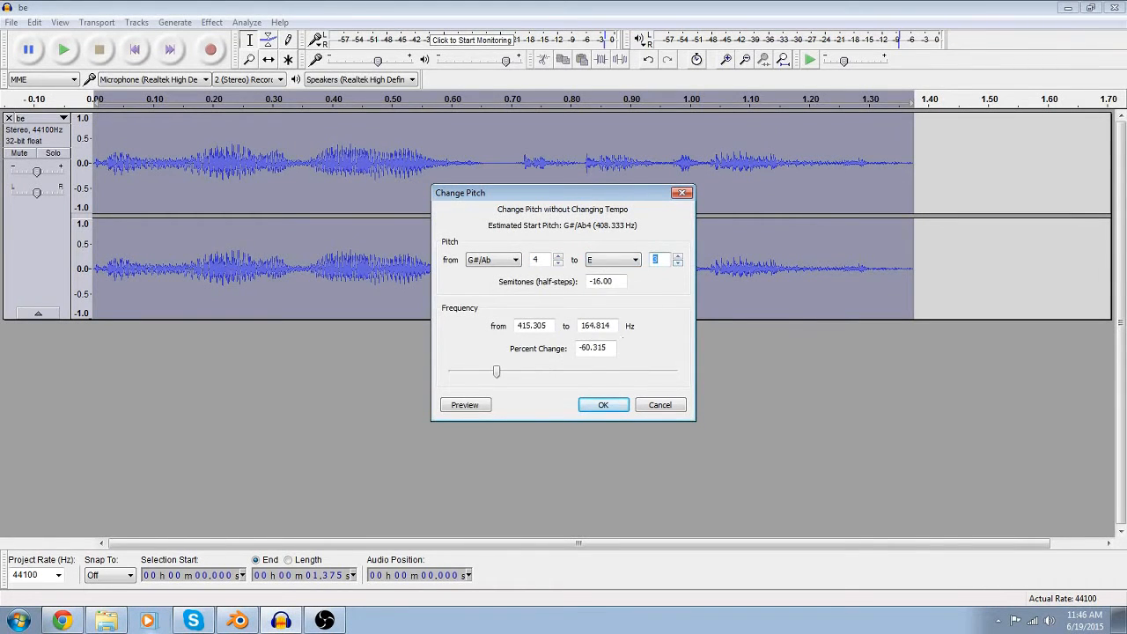
pyautogui.click(602, 405)
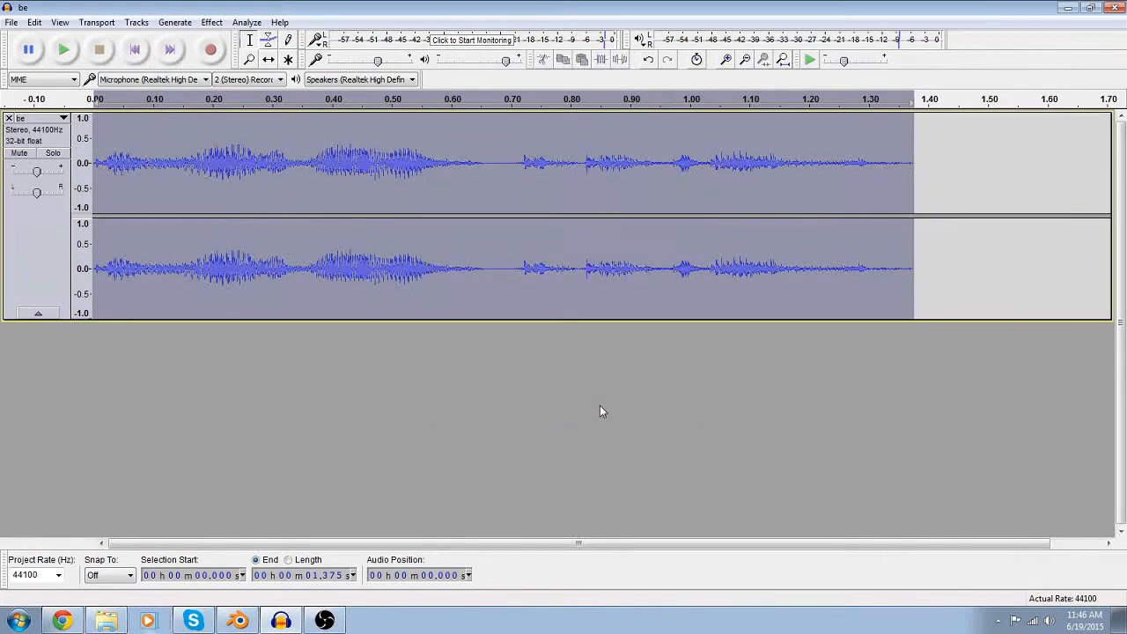
pyautogui.click(65, 50)
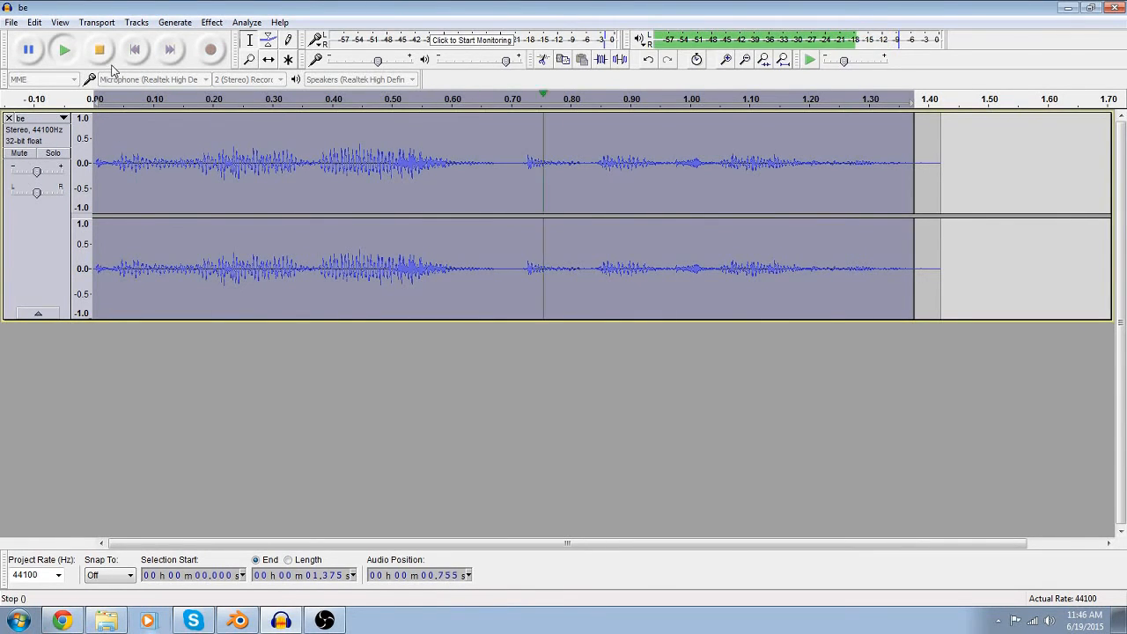
pyautogui.press('space')
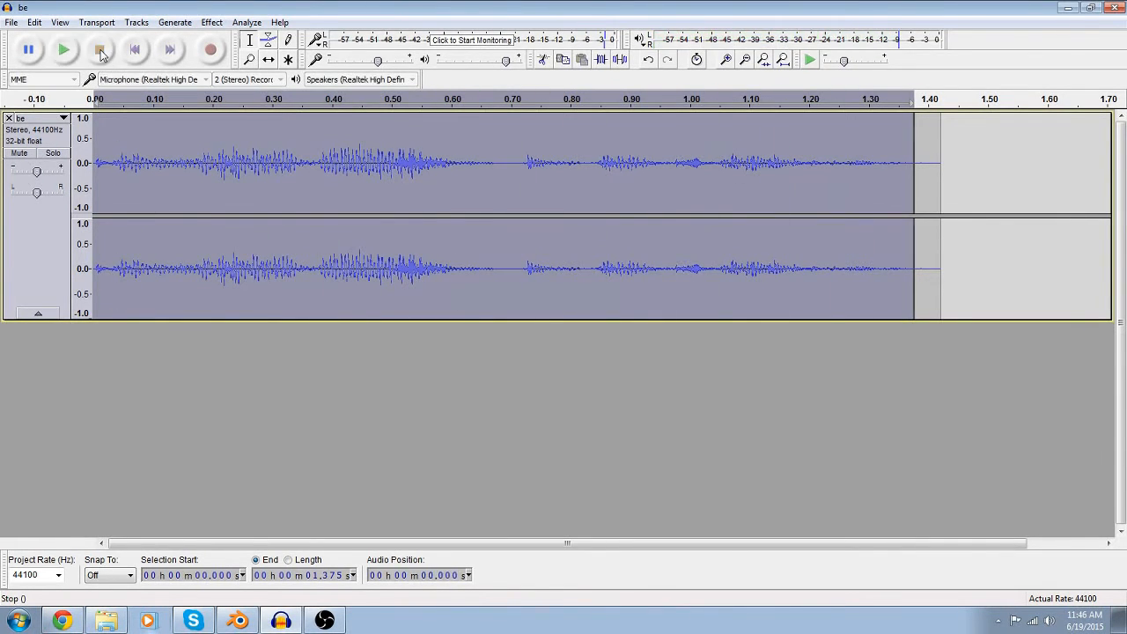
# - Delete the selected 1.375 seconds of audio, and undo both that deletion and the pitch change
pyautogui.press('Delete')
pyautogui.moveTo(142, 151); pyautogui.dragTo(94, 151)
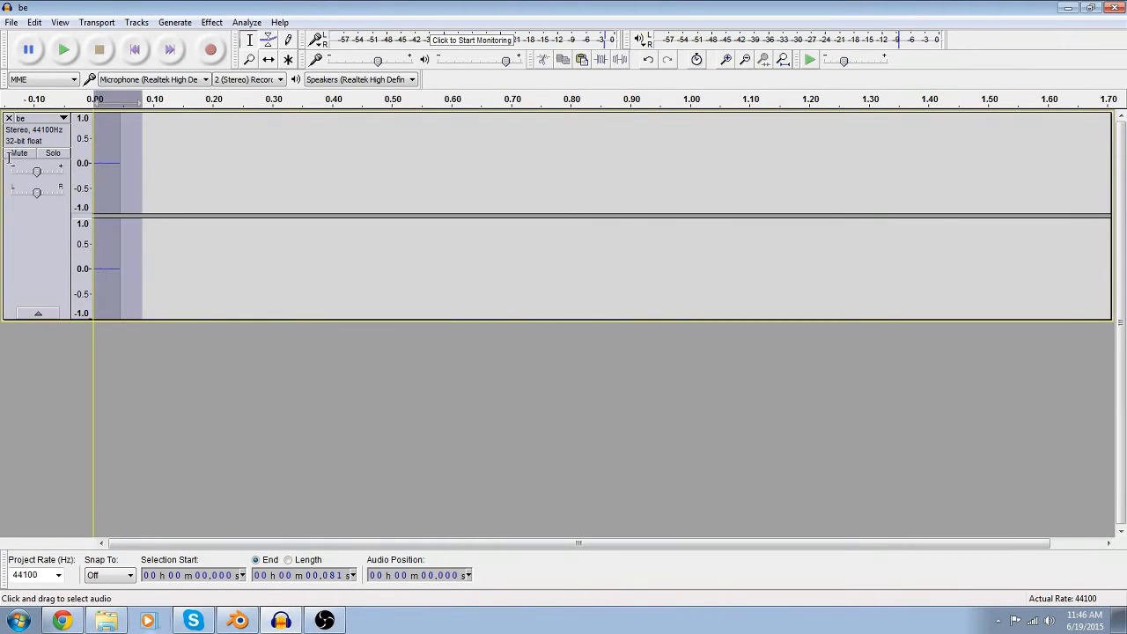
pyautogui.hotkey('ctrl', 'z')
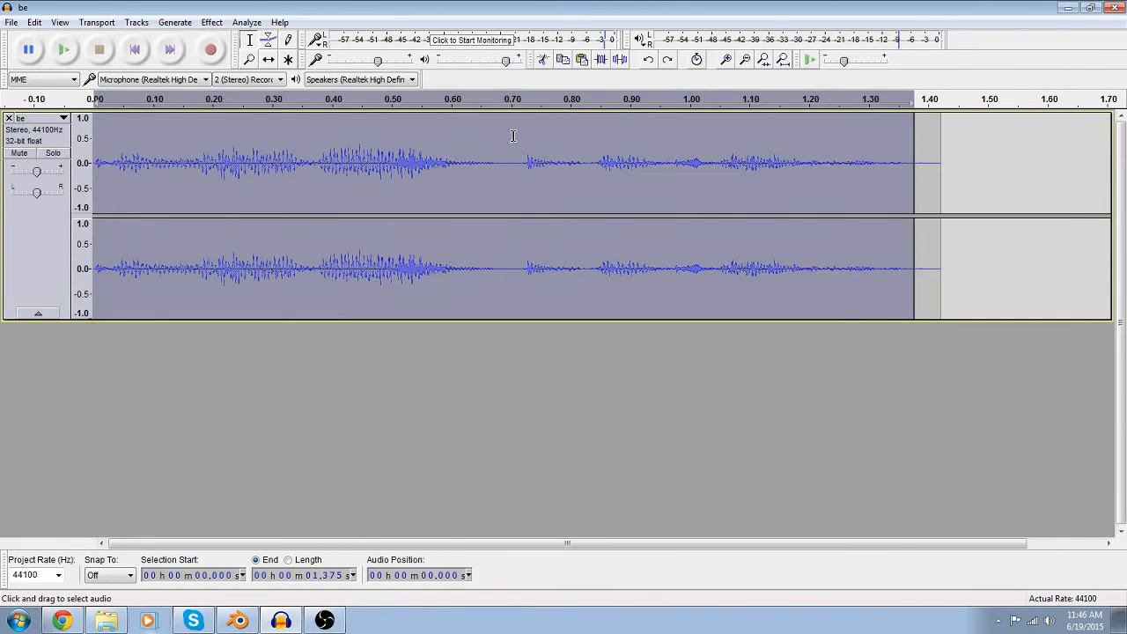
pyautogui.hotkey('ctrl', 'z')
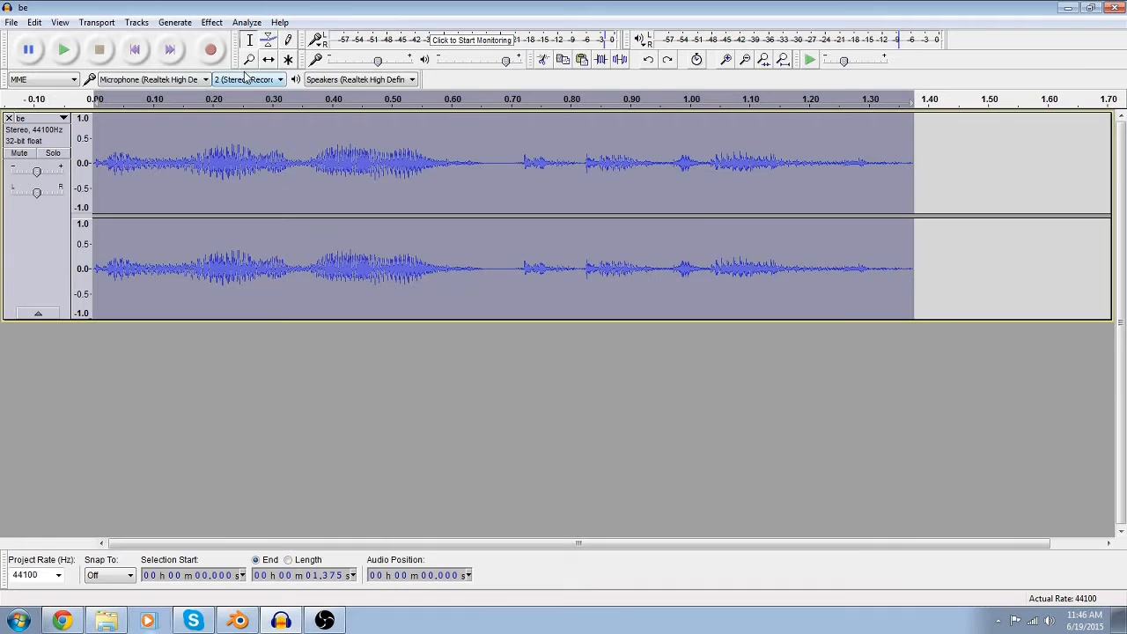
# - Change the whole clip's pitch from G#/Ab4 to A4 and play back the result
pyautogui.click(212, 22)
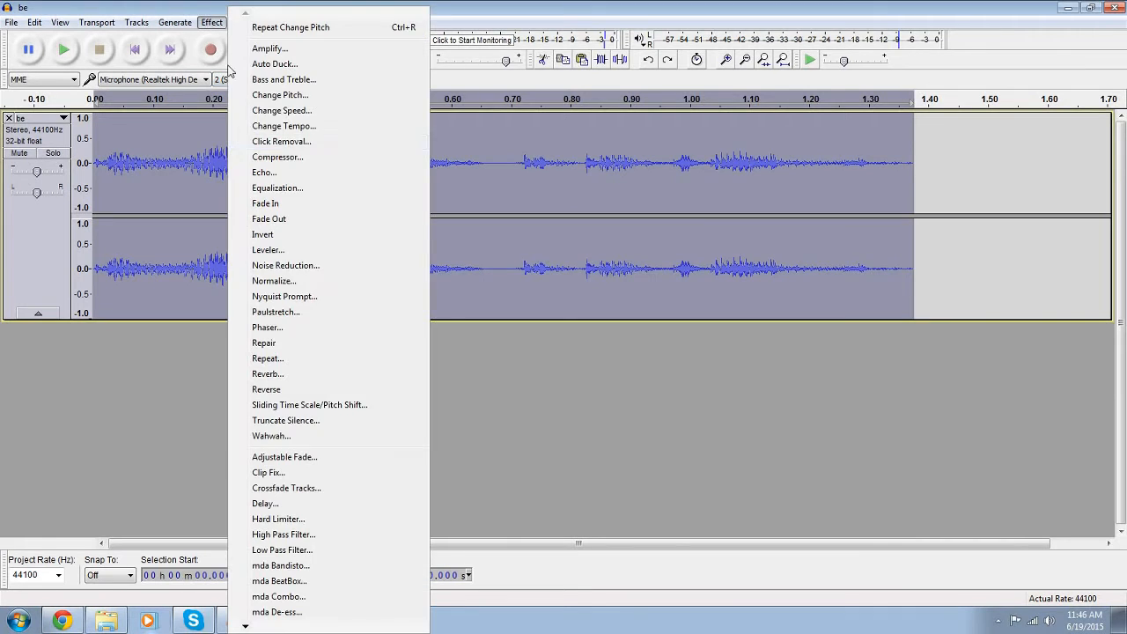
pyautogui.click(302, 95)
pyautogui.click(618, 263)
pyautogui.click(604, 280)
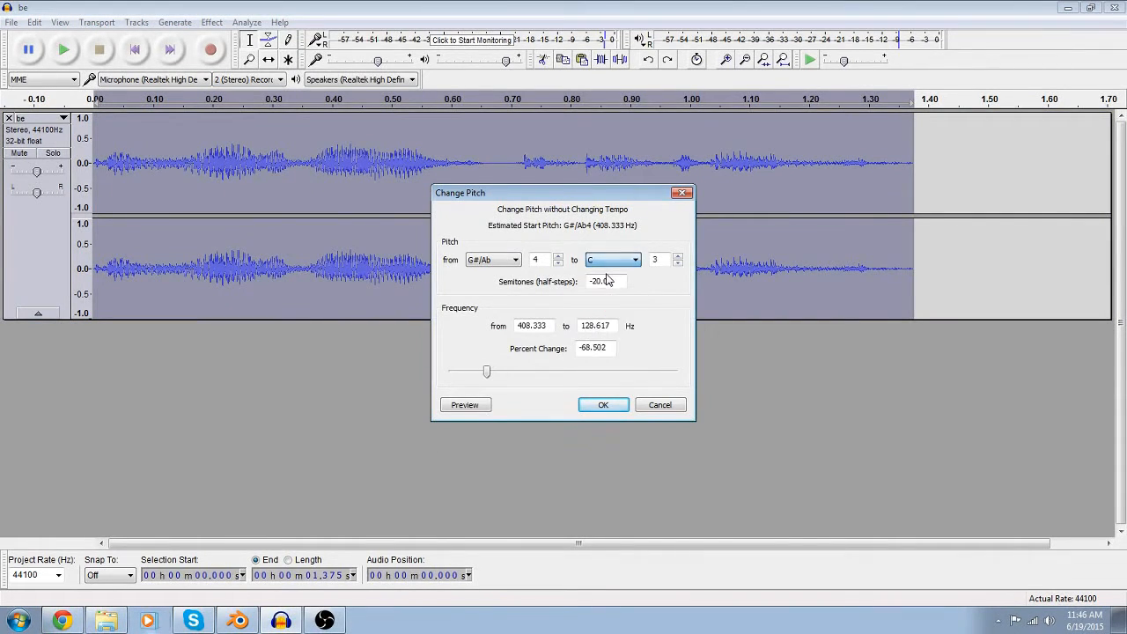
pyautogui.click(678, 264)
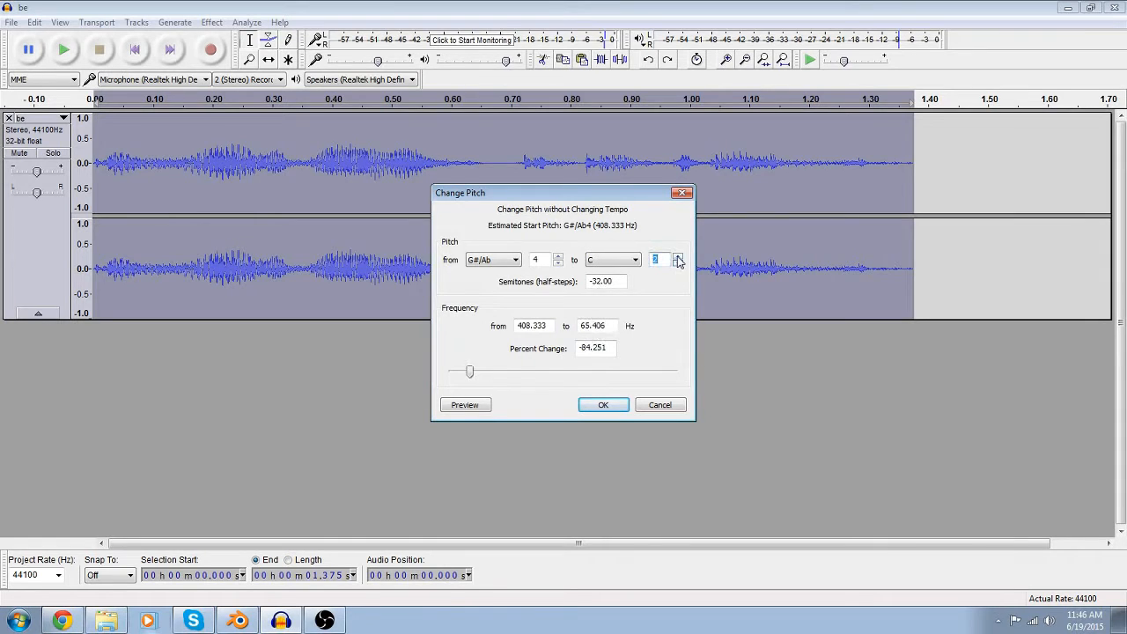
pyautogui.click(678, 257)
pyautogui.click(678, 256)
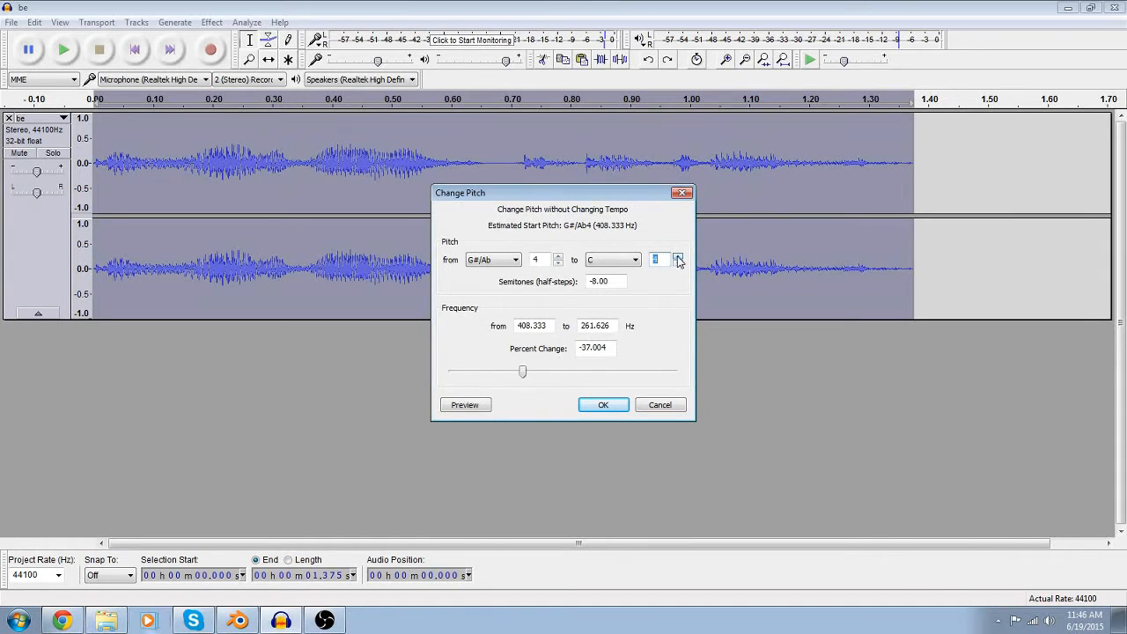
pyautogui.click(631, 263)
pyautogui.click(622, 358)
pyautogui.click(602, 405)
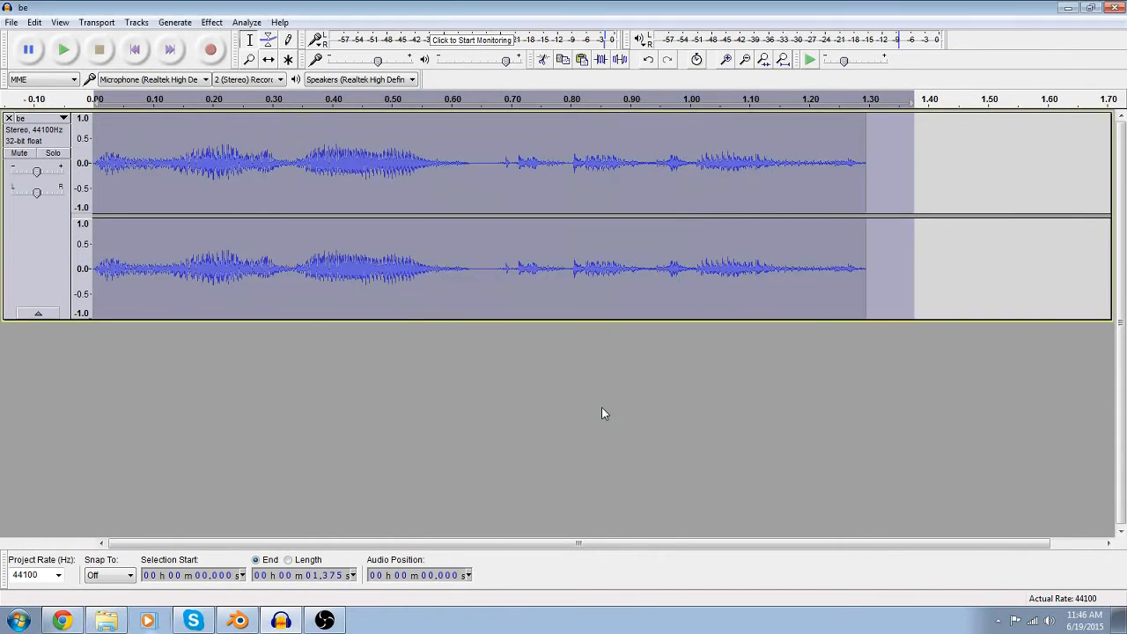
pyautogui.click(63, 52)
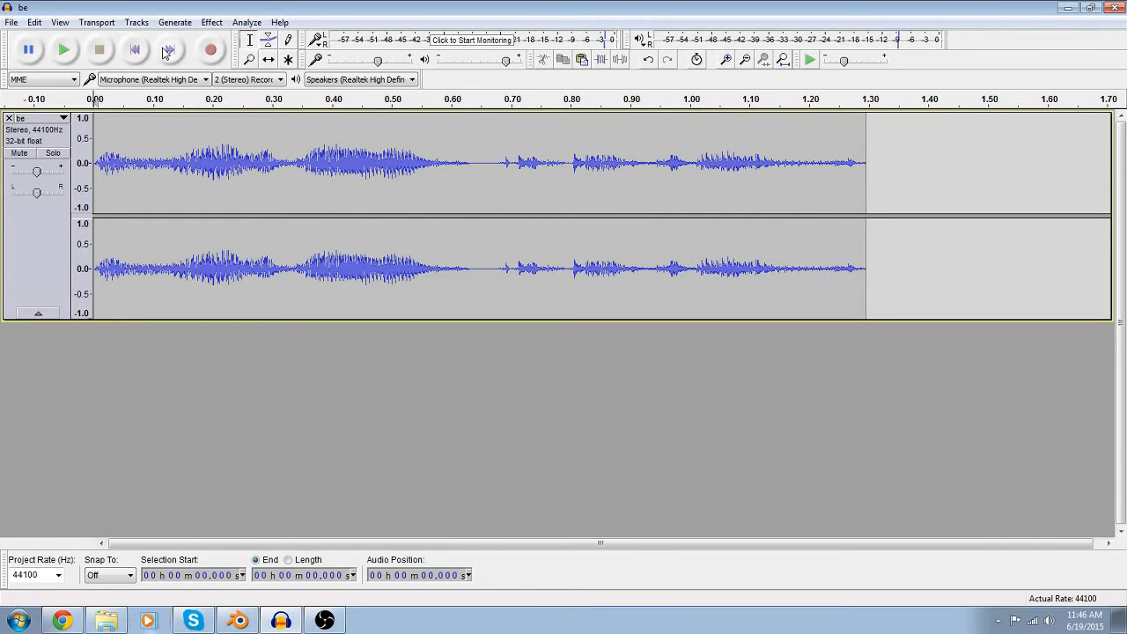
# - Apply an Echo with 0.01 seconds delay and 0.75 decay factor to the whole clip, repeat the effect and play it
pyautogui.click(212, 22)
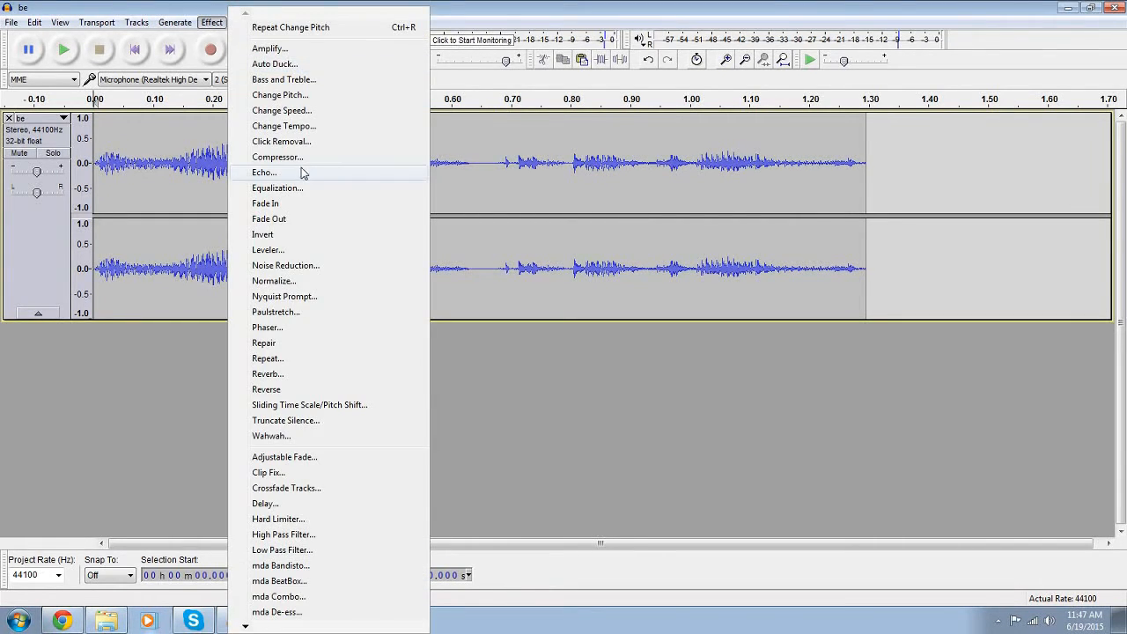
pyautogui.click(264, 172)
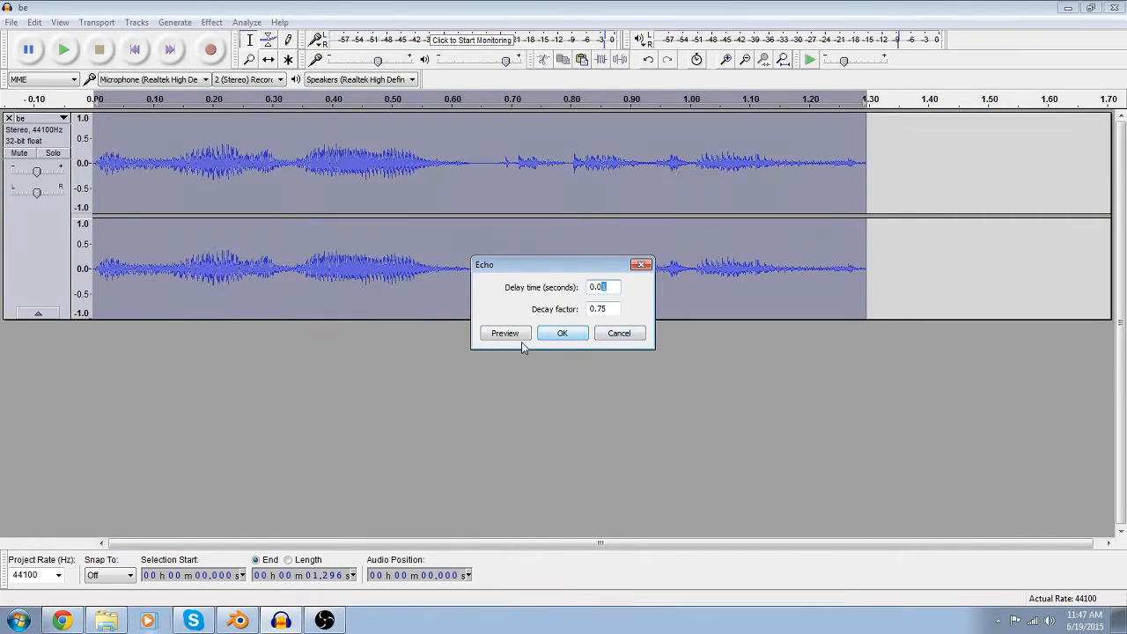
pyautogui.click(555, 333)
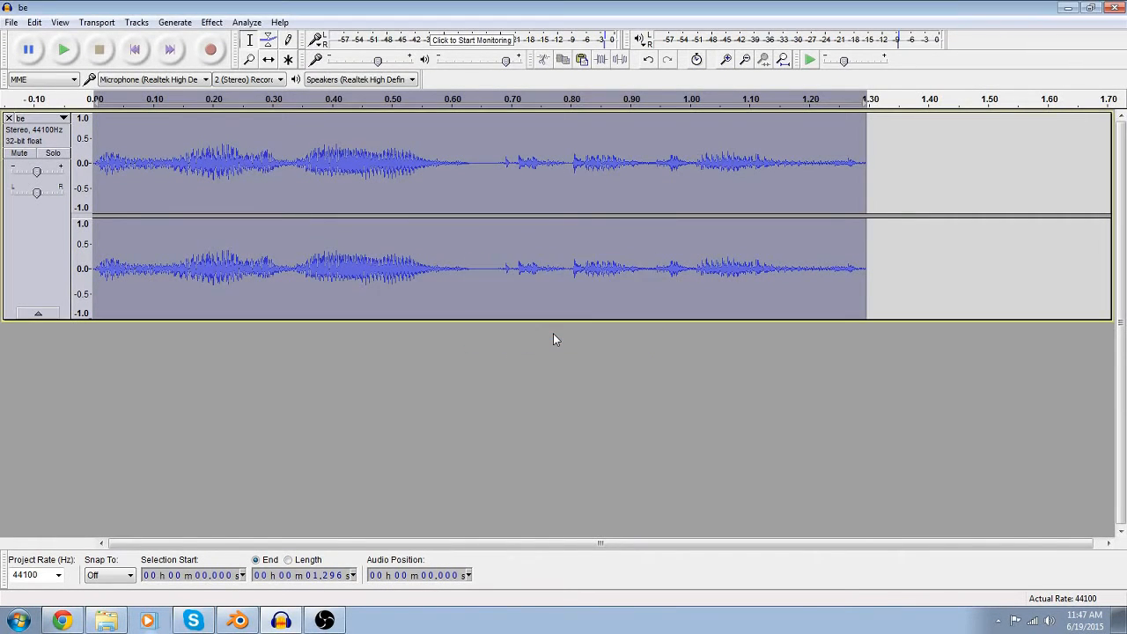
pyautogui.click(211, 22)
pyautogui.click(270, 29)
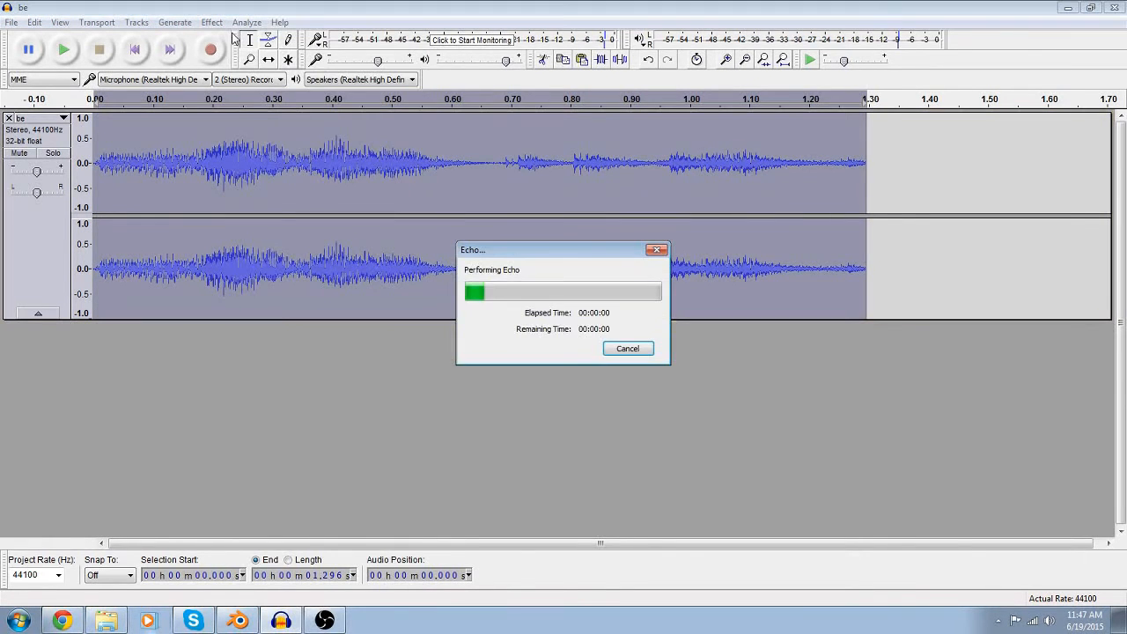
pyautogui.click(63, 51)
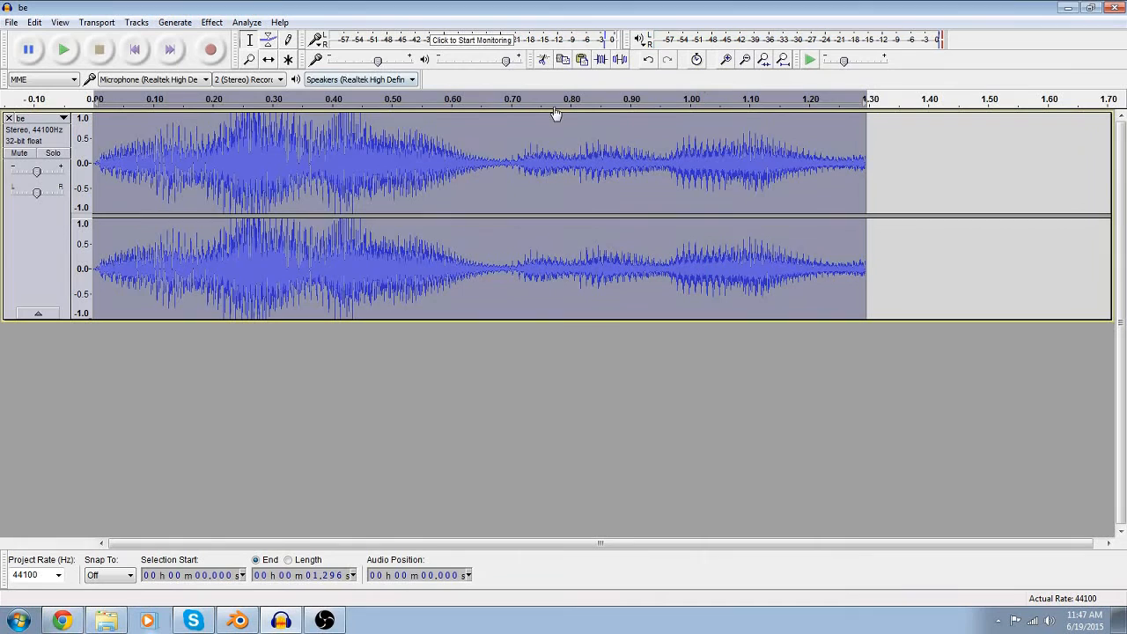
# - Play the echoed clip from its start, undo the echo and pitch changes, and play the restored audio
pyautogui.click(134, 50)
pyautogui.press('space')
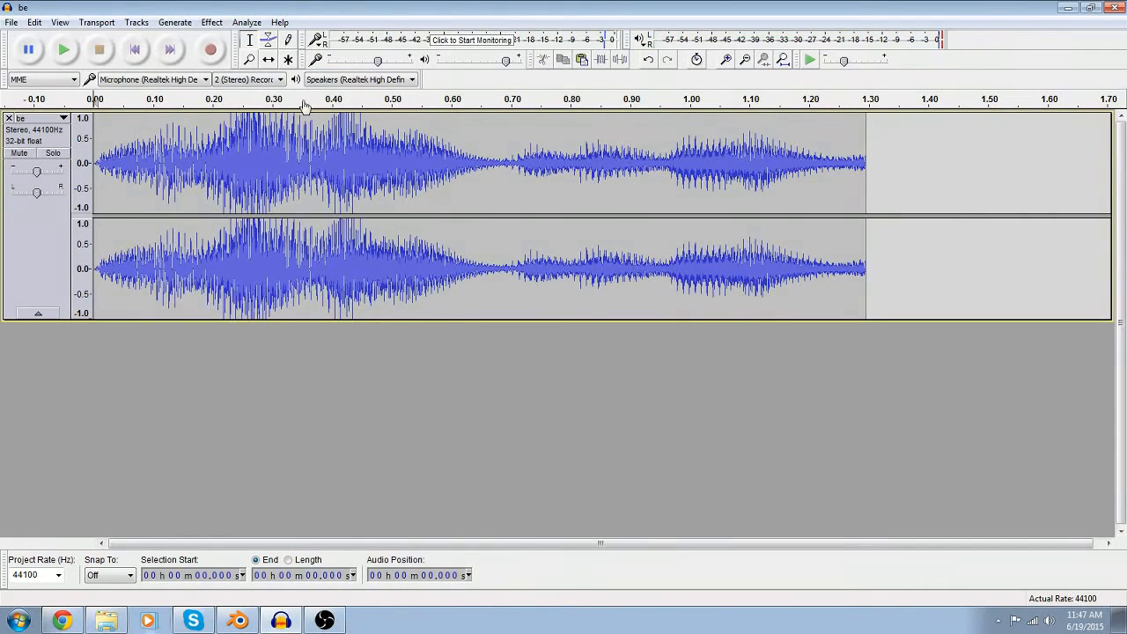
pyautogui.hotkey('ctrl', 'z')
pyautogui.click(882, 185)
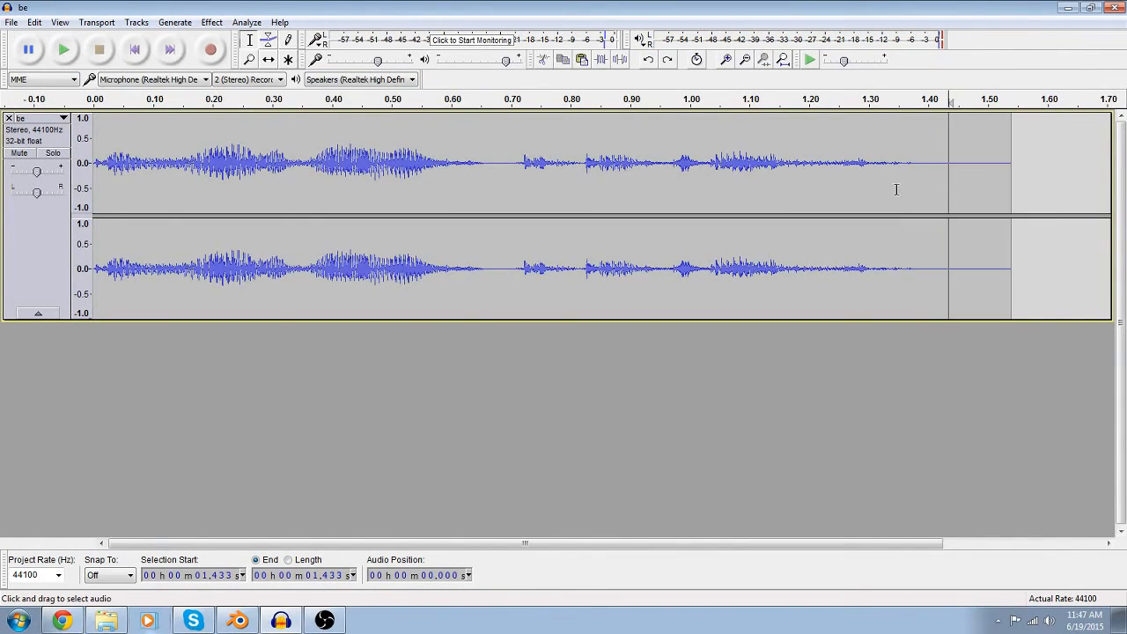
pyautogui.click(64, 51)
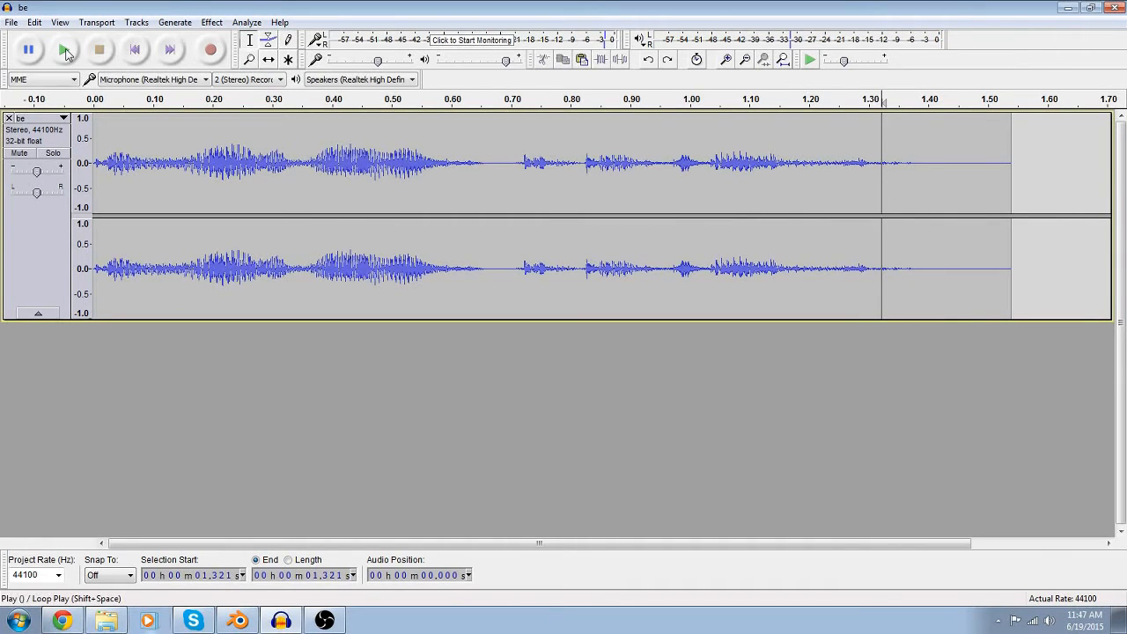
# - Repeat the Echo effect on the whole clip, play back the result, and undo the echo
pyautogui.click(212, 22)
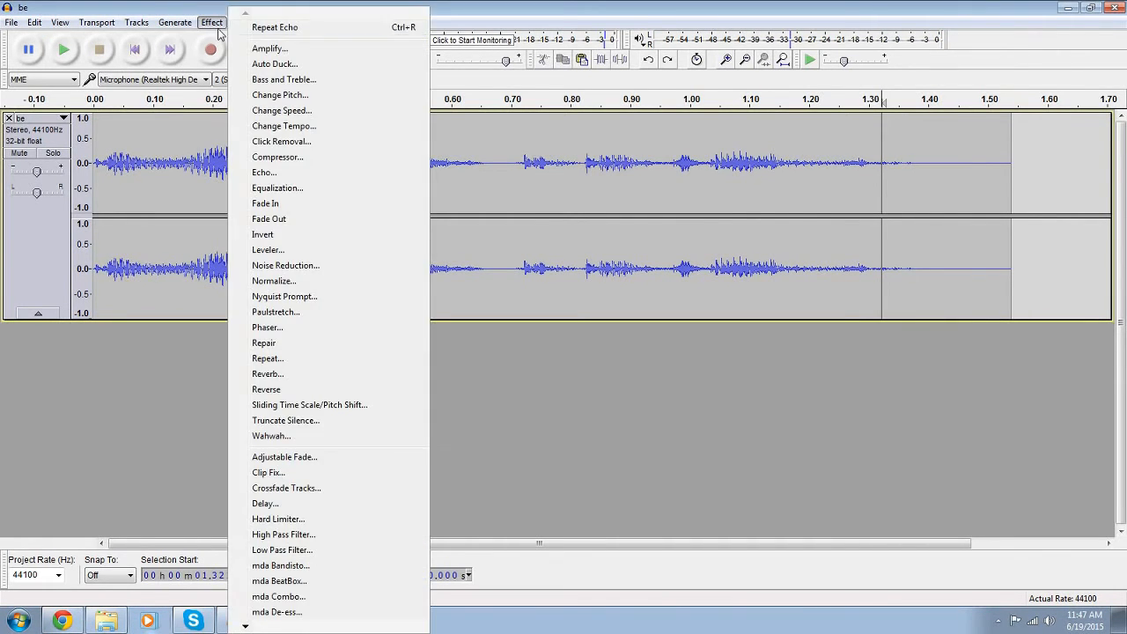
pyautogui.click(224, 33)
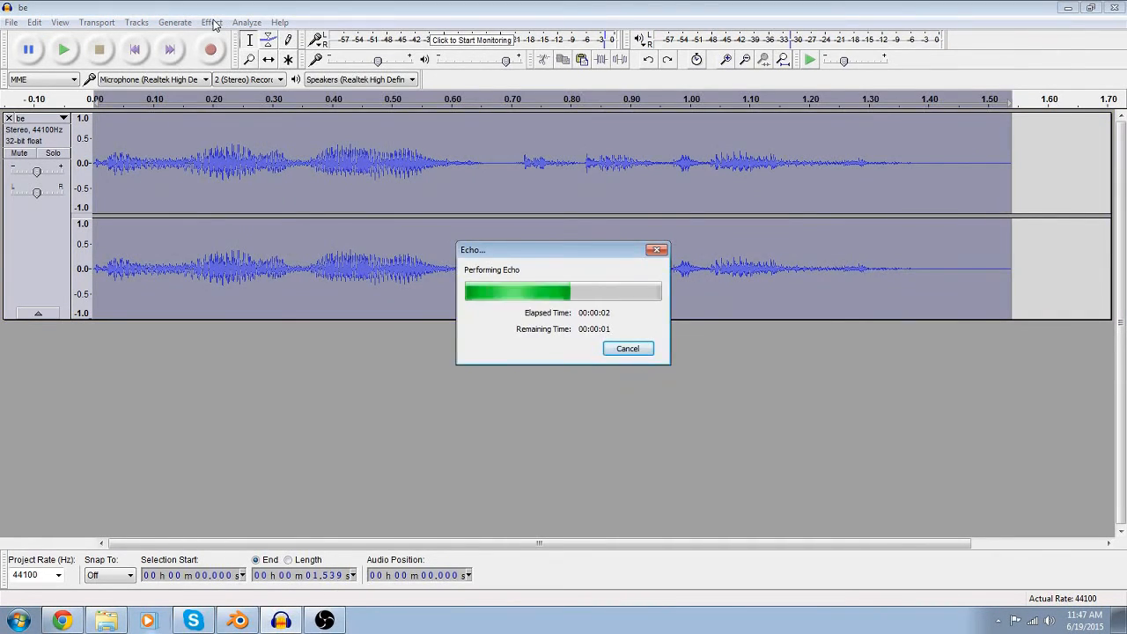
pyautogui.hotkey('ctrl', 'r')
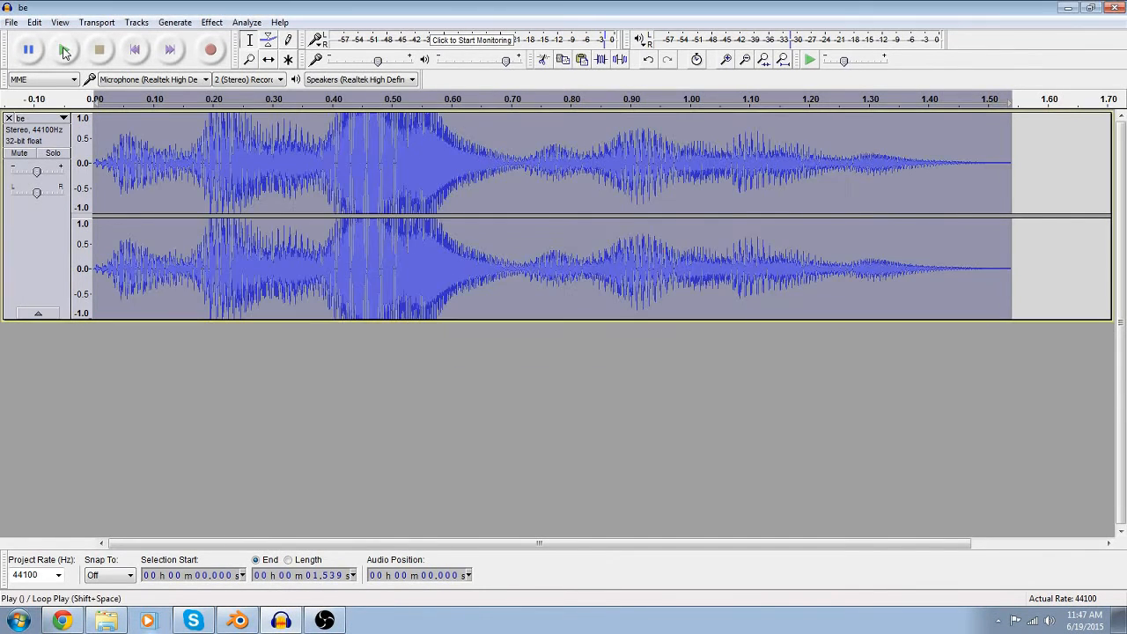
pyautogui.click(64, 51)
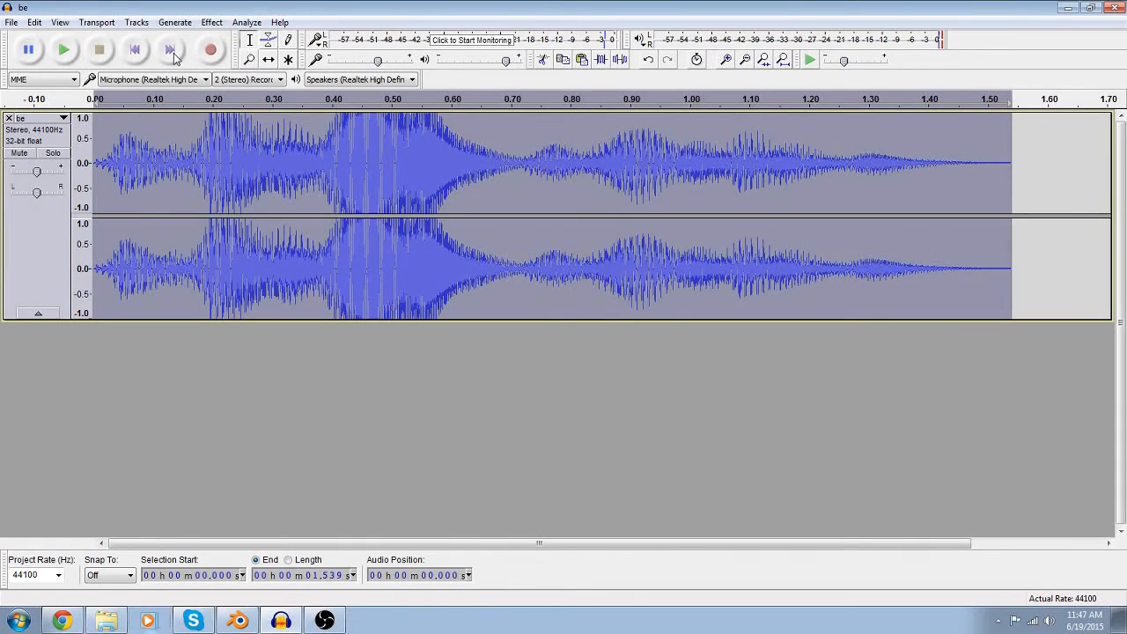
pyautogui.hotkey('ctrl', 'z')
# - Change the pitch of the whole 1.539-second clip and play back the result
pyautogui.click(215, 23)
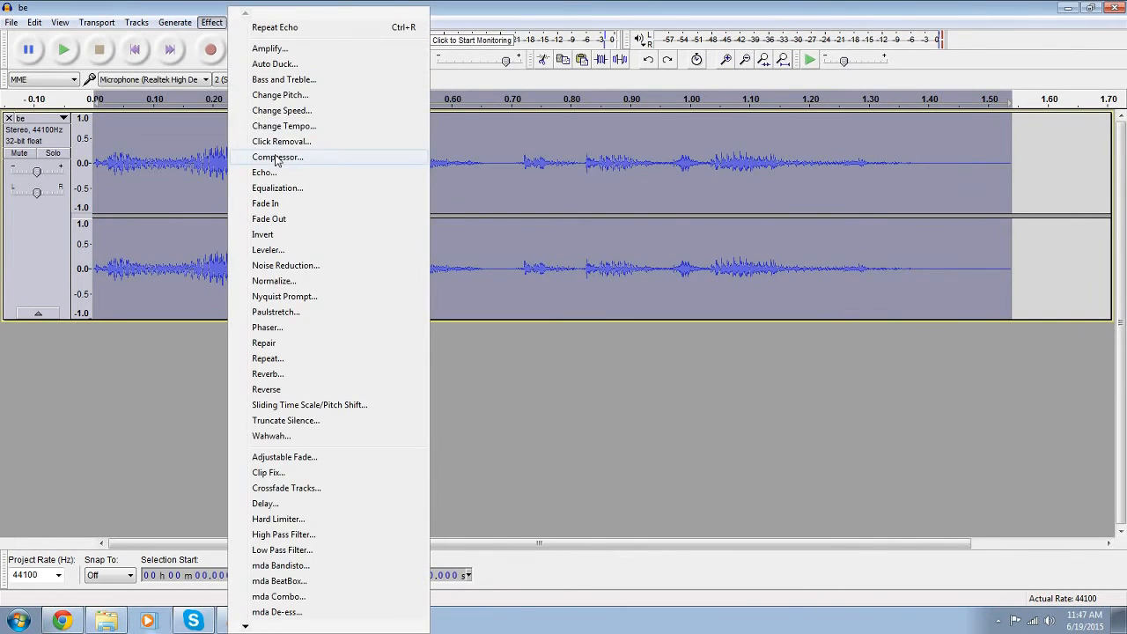
pyautogui.click(264, 92)
pyautogui.click(603, 405)
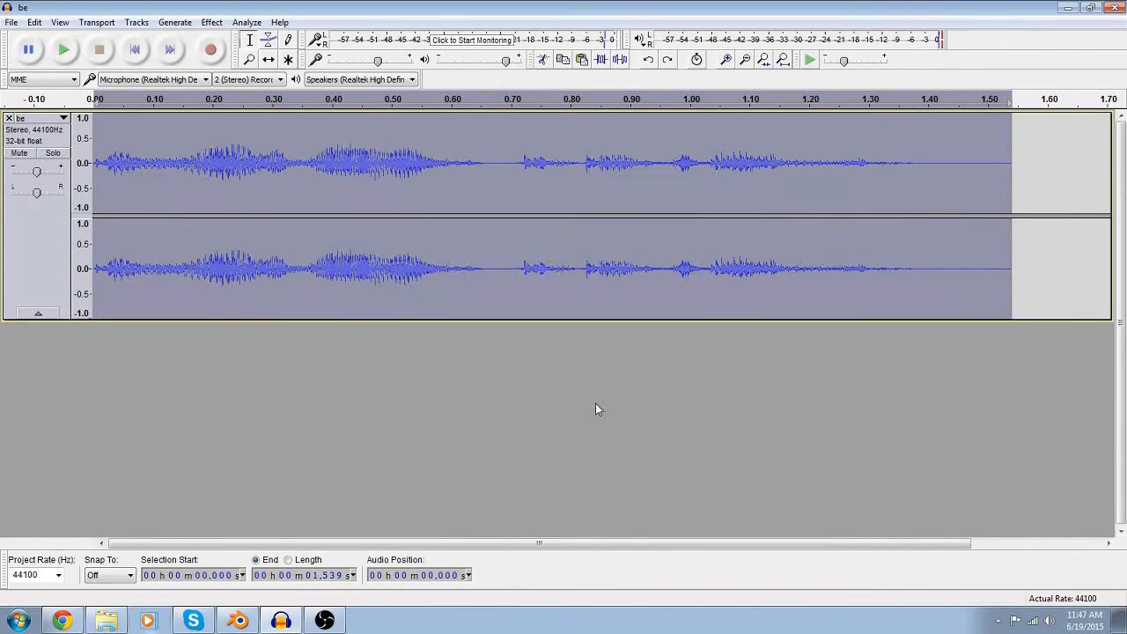
pyautogui.click(64, 51)
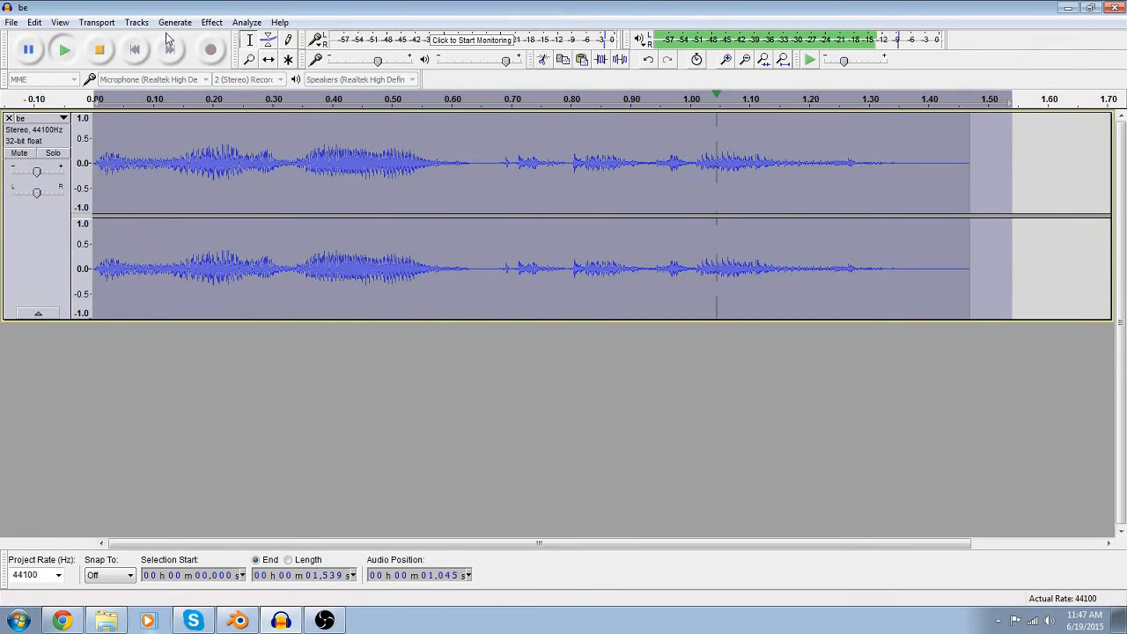
pyautogui.click(211, 22)
pyautogui.click(290, 94)
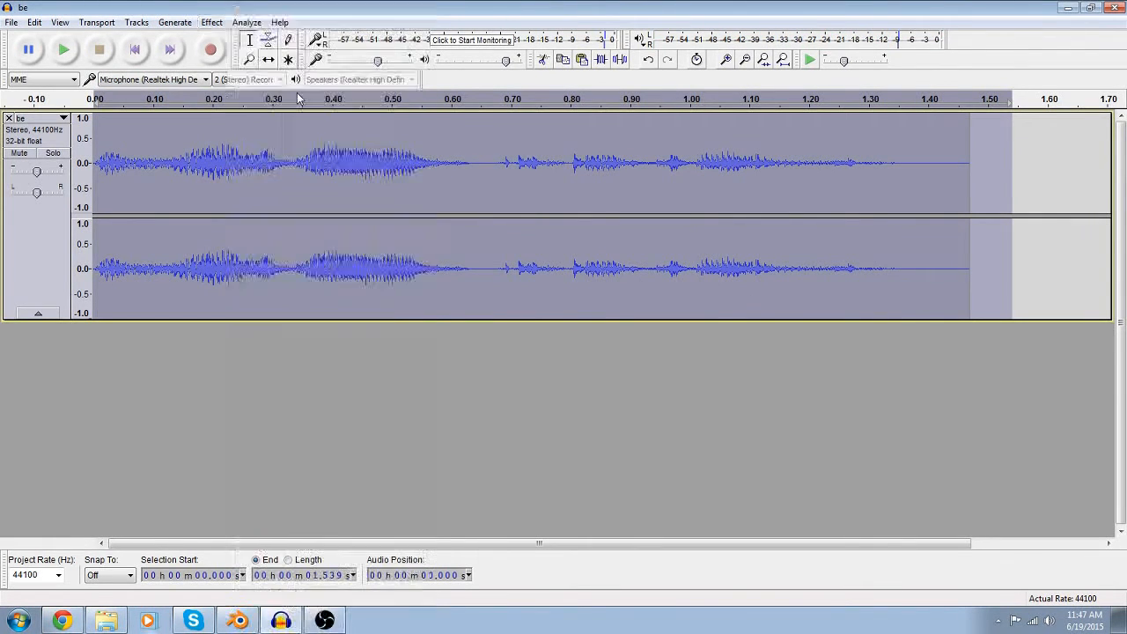
pyautogui.click(603, 405)
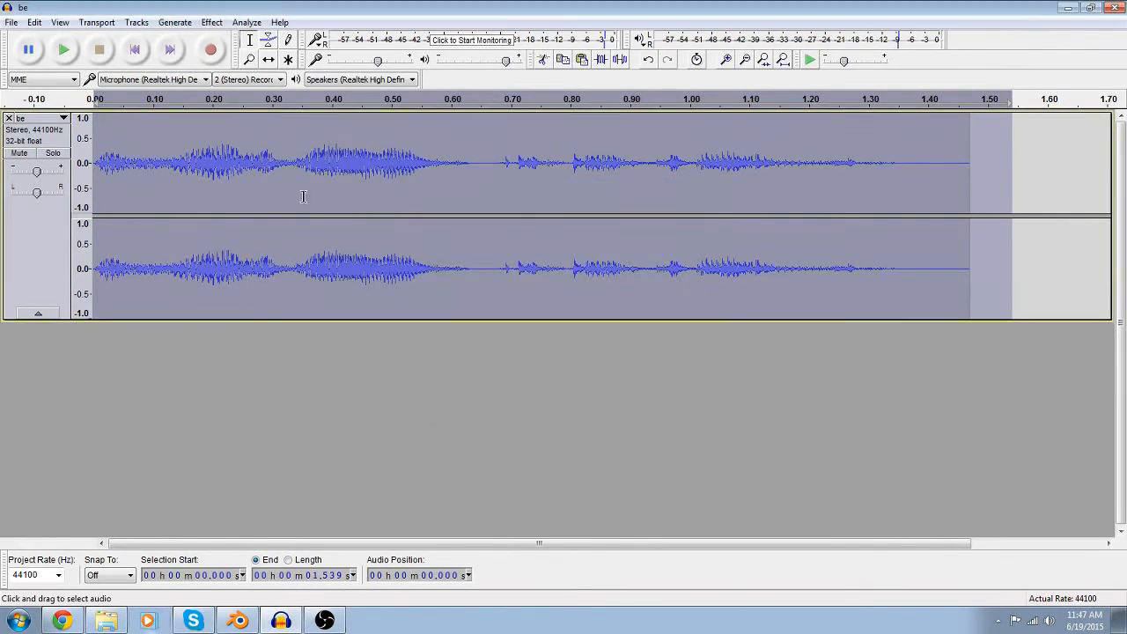
# - Apply an Echo with 0.01 seconds delay and 0.75 decay factor to the whole clip twice
pyautogui.click(212, 22)
pyautogui.click(276, 173)
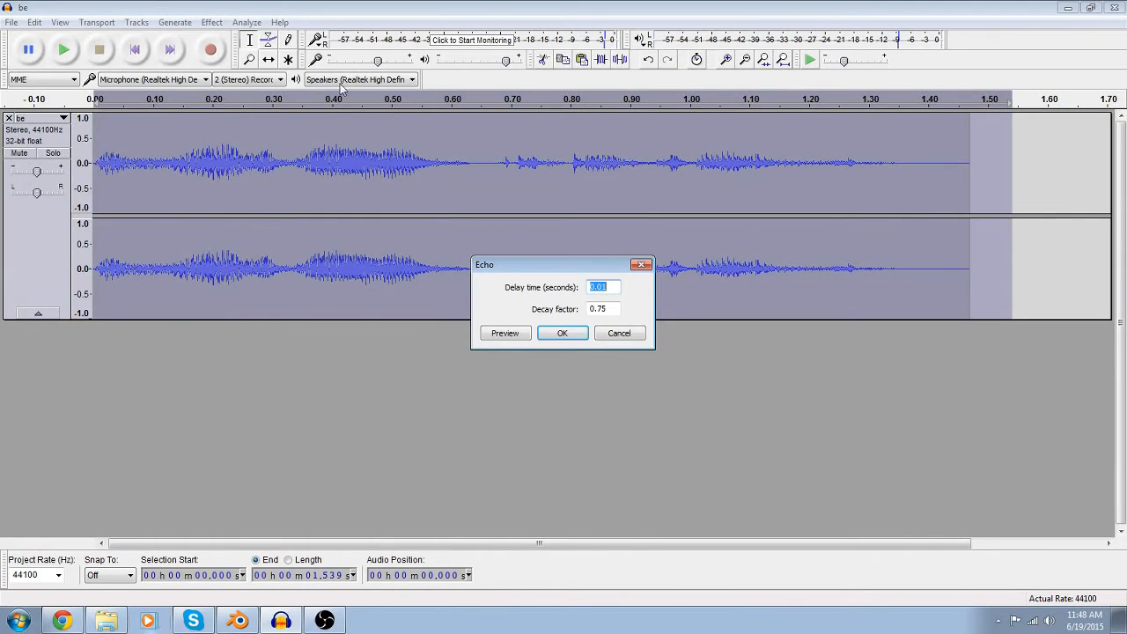
pyautogui.click(561, 335)
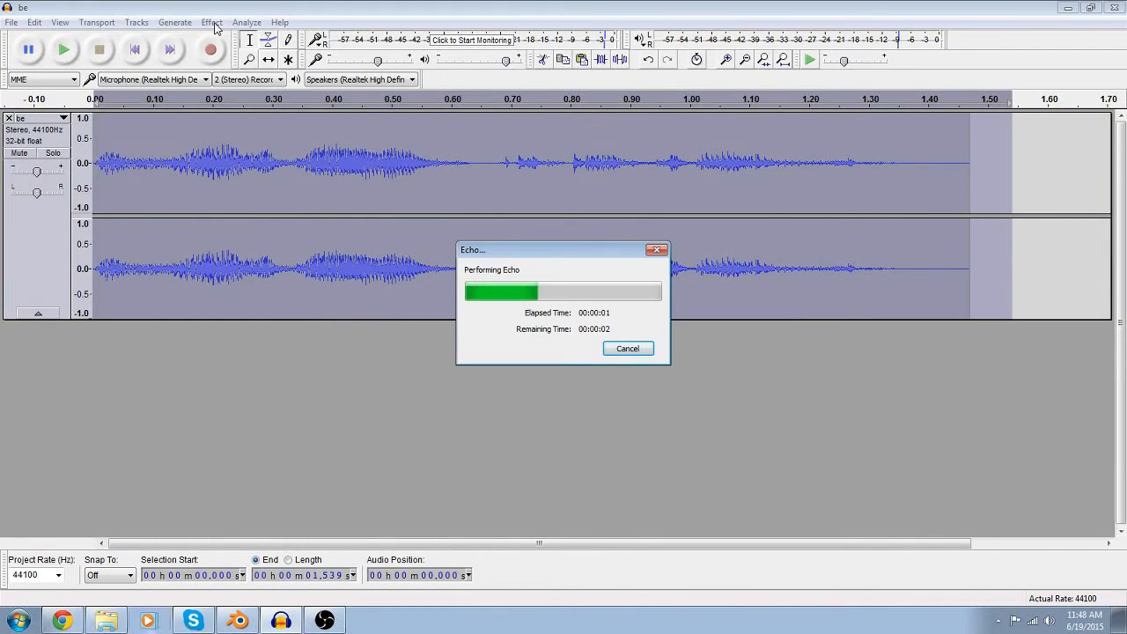
pyautogui.click(212, 23)
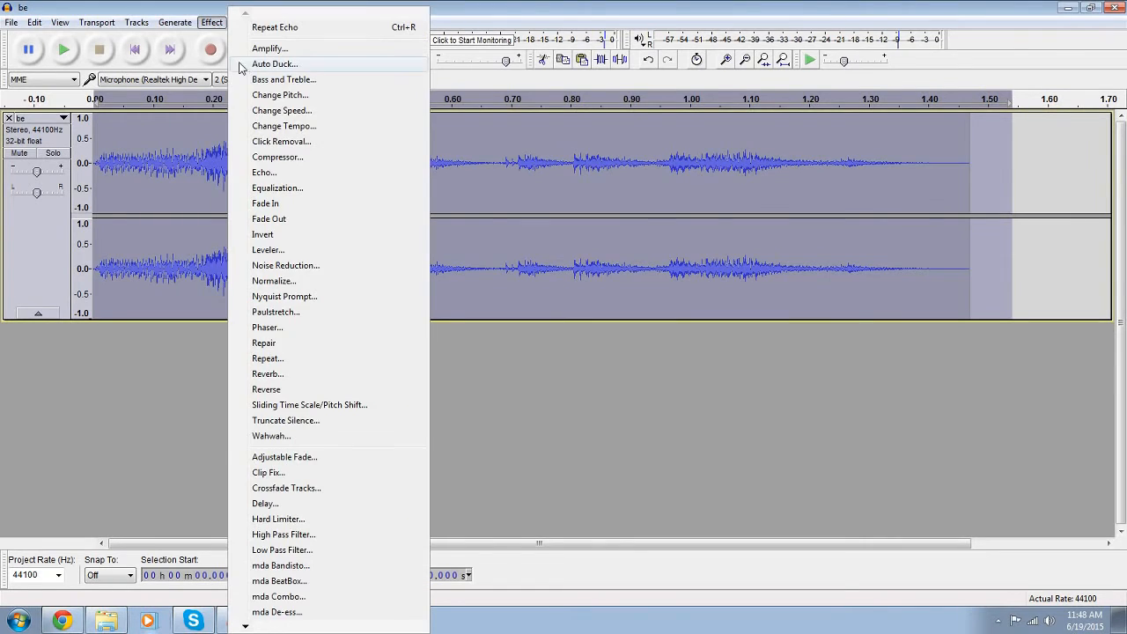
pyautogui.click(276, 173)
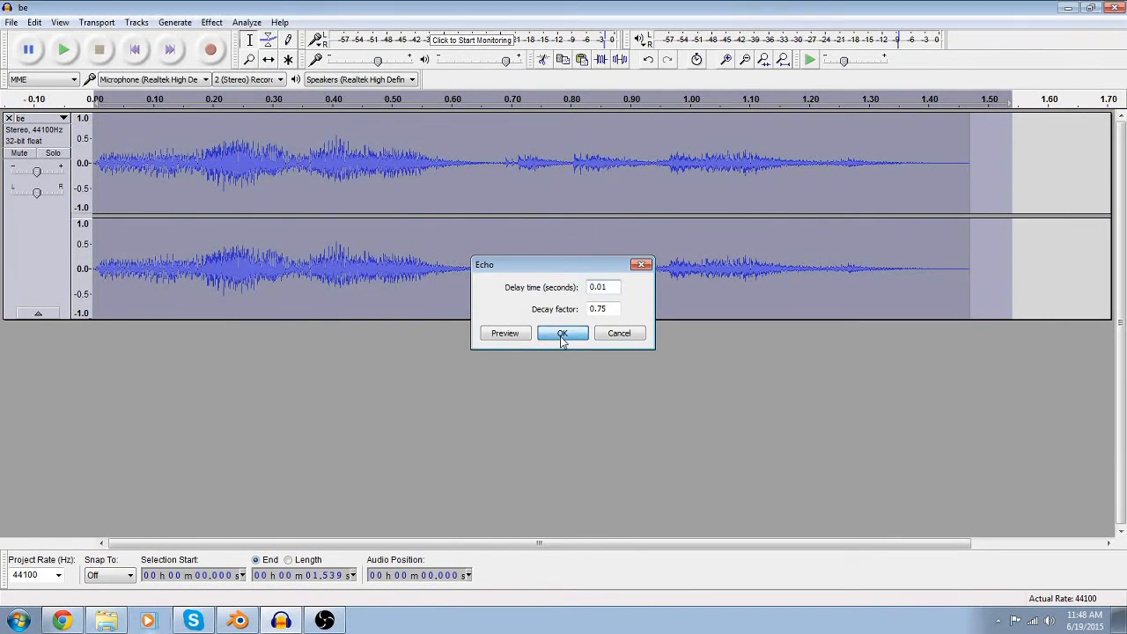
pyautogui.click(560, 335)
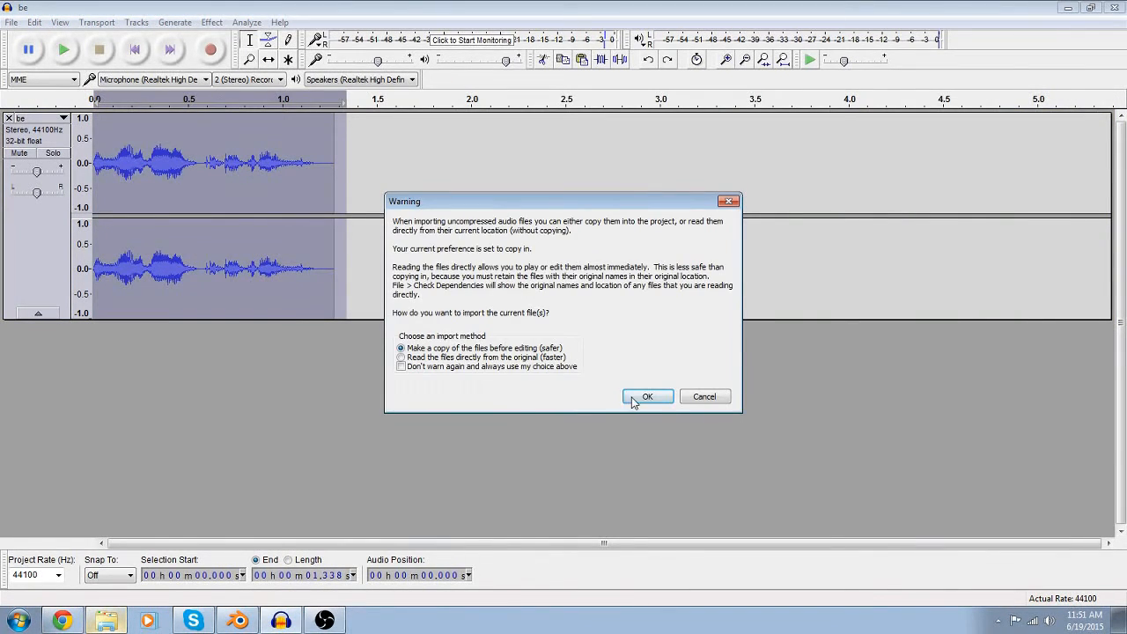
# - Import the 221803__d audio as a copied file and delete the silence between its first two sounds
pyautogui.click(636, 401)
pyautogui.click(443, 381)
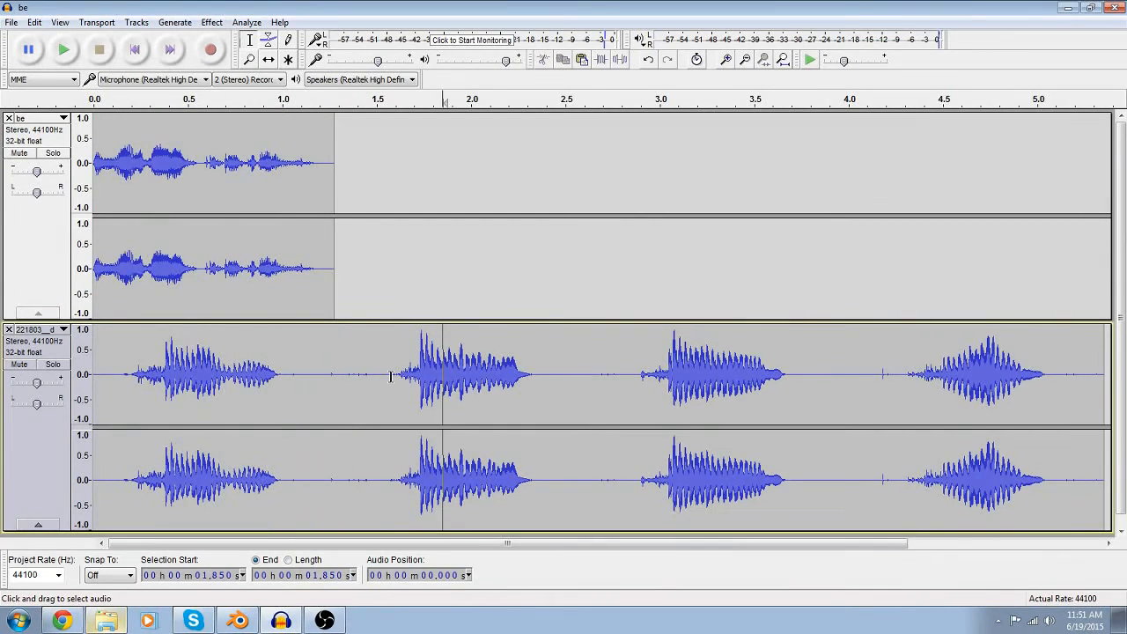
pyautogui.moveTo(390, 379); pyautogui.dragTo(279, 379)
pyautogui.press('Delete')
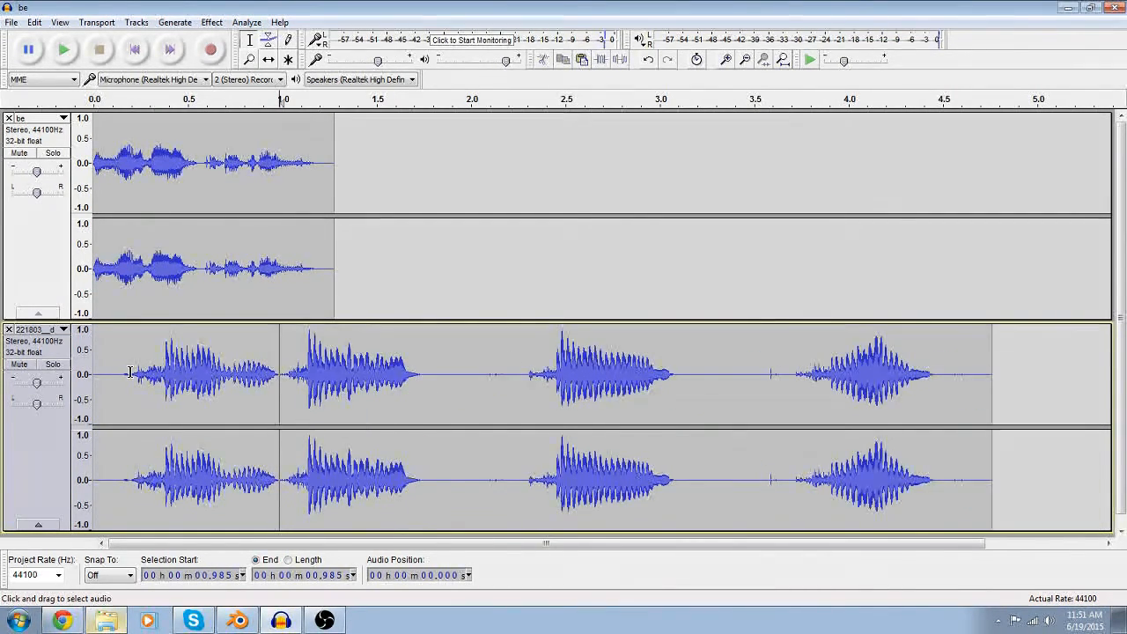
# - Delete the imported track's leading silence and everything after its second sound
pyautogui.moveTo(129, 372); pyautogui.dragTo(46, 370)
pyautogui.press('Delete')
pyautogui.moveTo(385, 375); pyautogui.dragTo(1031, 388)
pyautogui.press('Delete')
# - Play the voice track and the trimmed imported track together from the beginning
pyautogui.moveTo(99, 398); pyautogui.dragTo(92, 398)
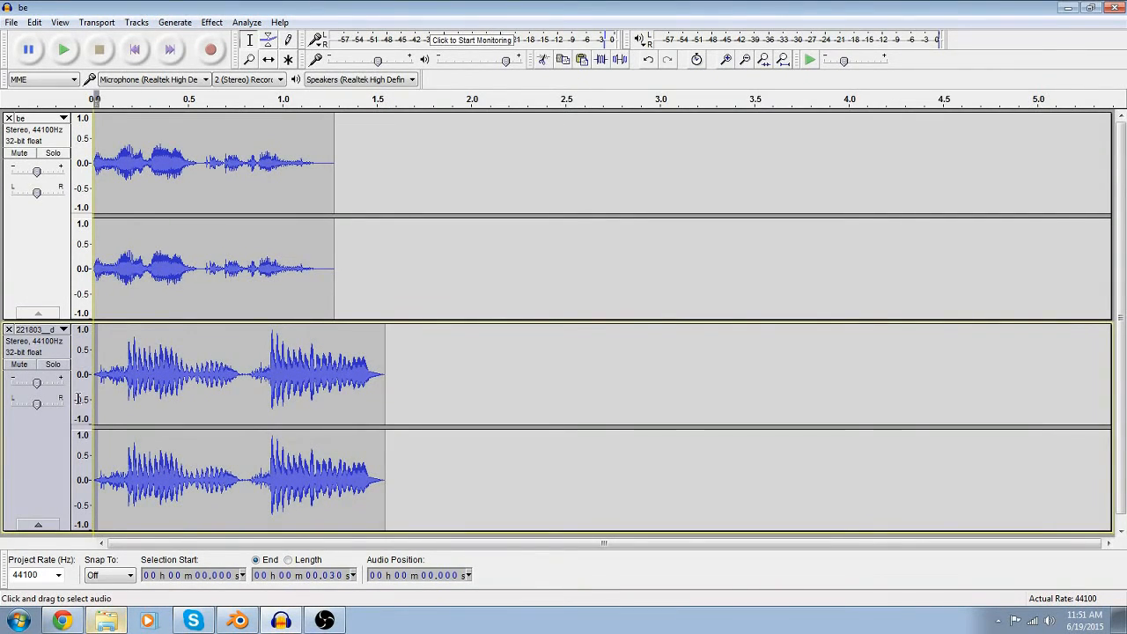
pyautogui.click(64, 51)
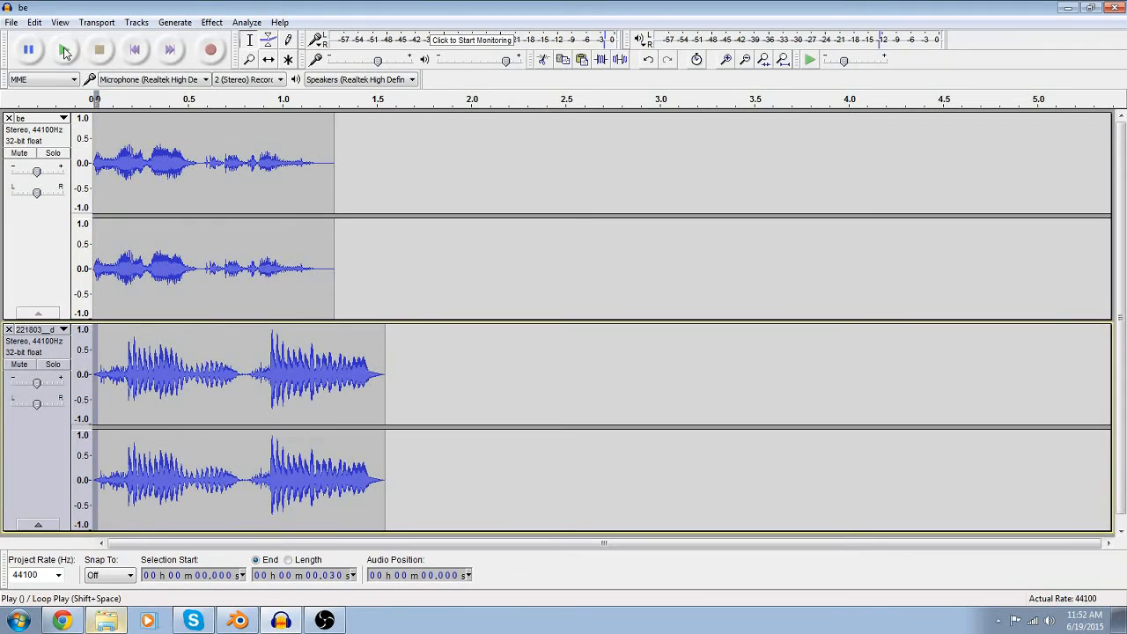
pyautogui.click(135, 53)
pyautogui.click(64, 55)
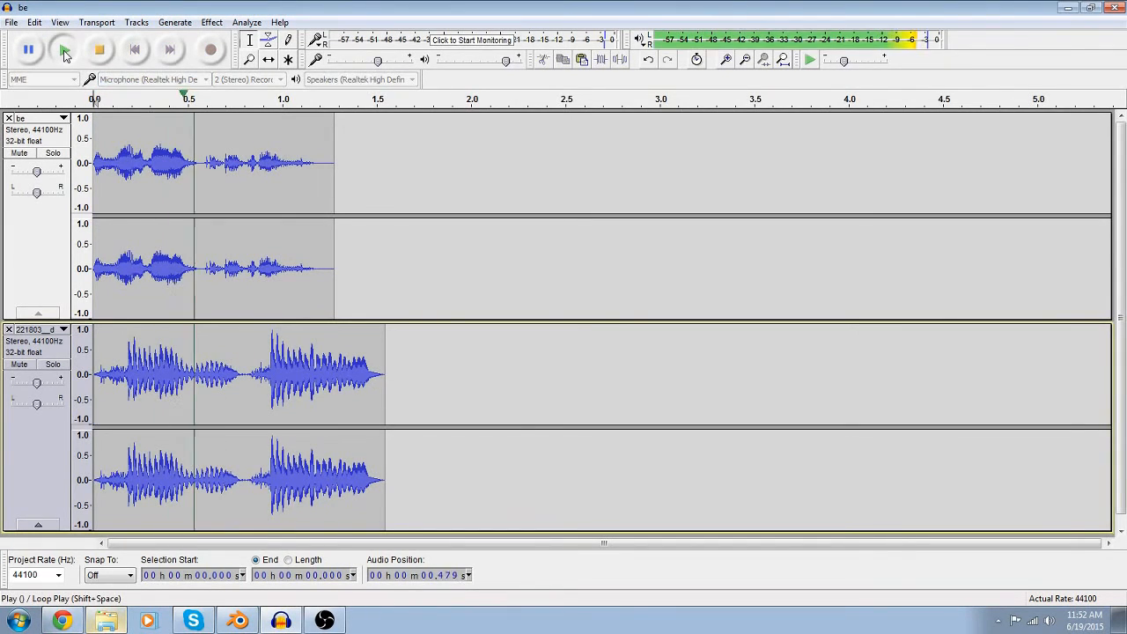
pyautogui.click(168, 96)
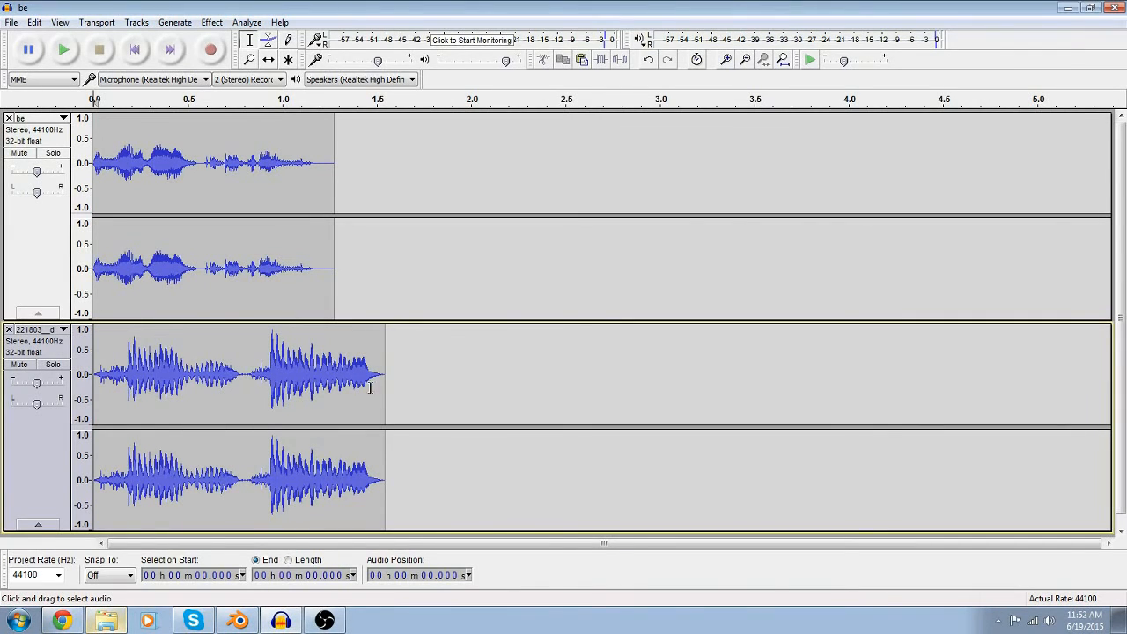
# - Split the imported 221803__d stereo track and remove its right channel
pyautogui.click(35, 330)
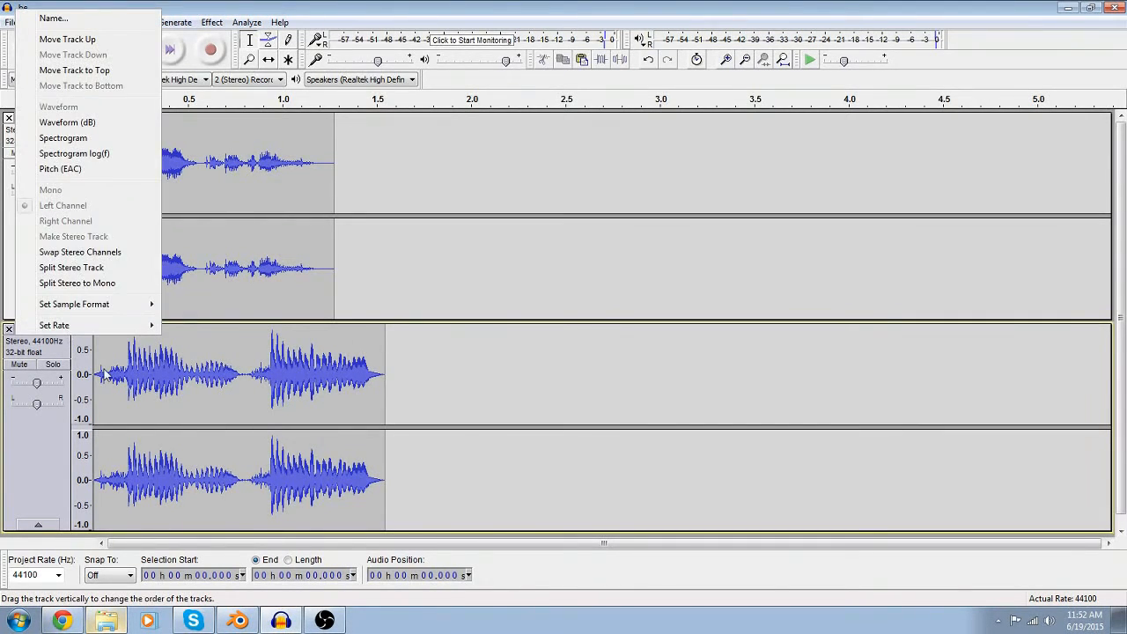
pyautogui.click(81, 268)
pyautogui.click(9, 435)
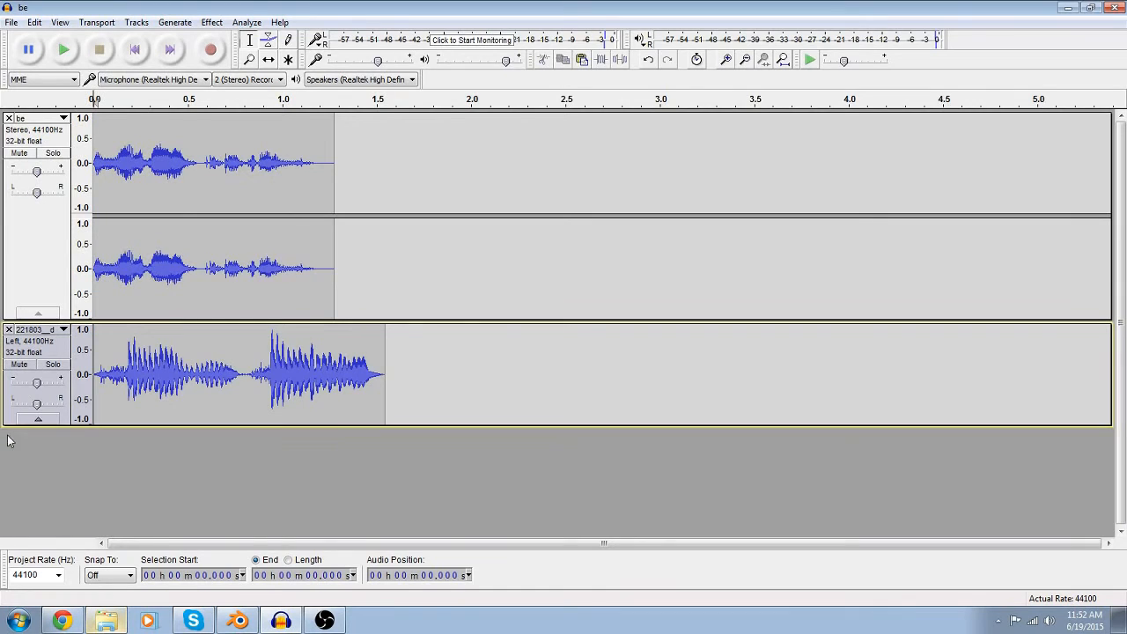
# - Split the "be" stereo track and remove its right channel
pyautogui.click(60, 121)
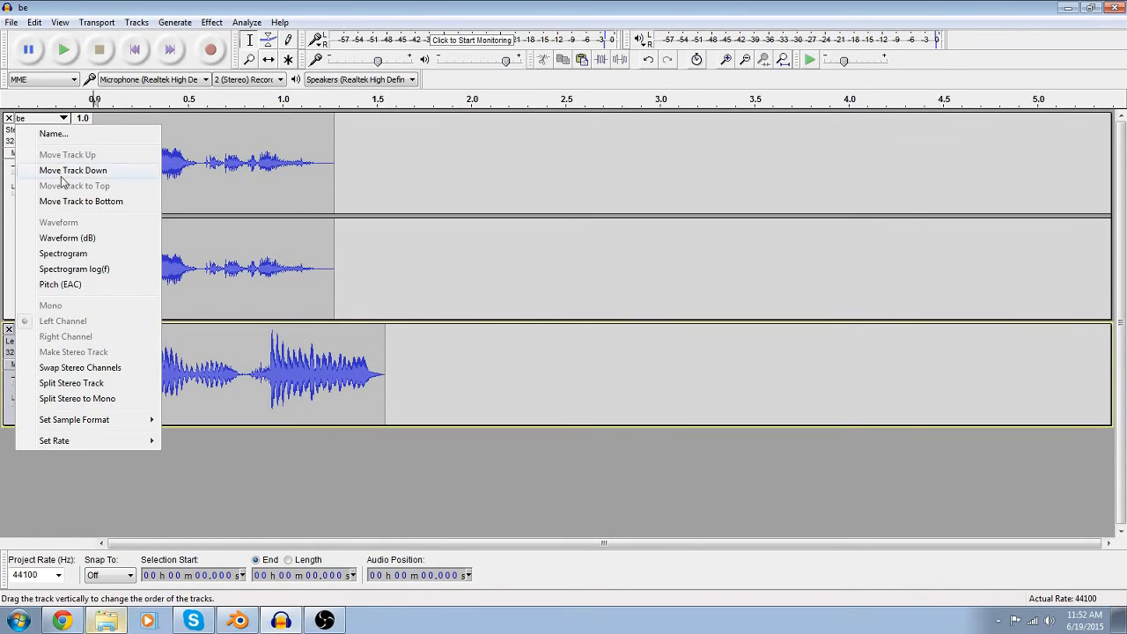
pyautogui.click(46, 383)
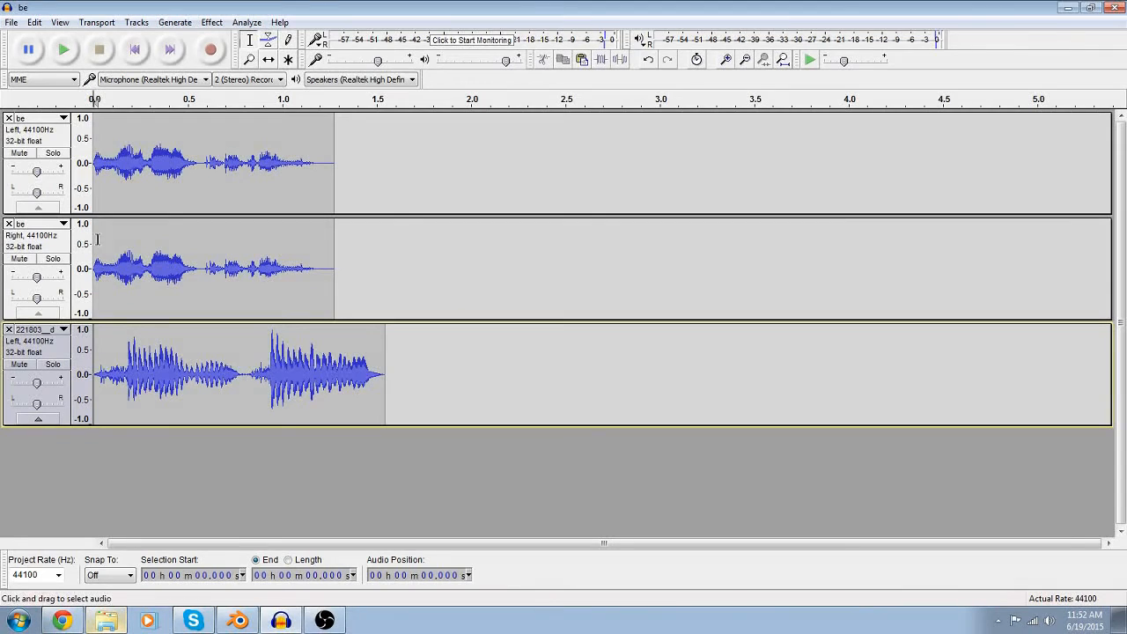
pyautogui.click(9, 223)
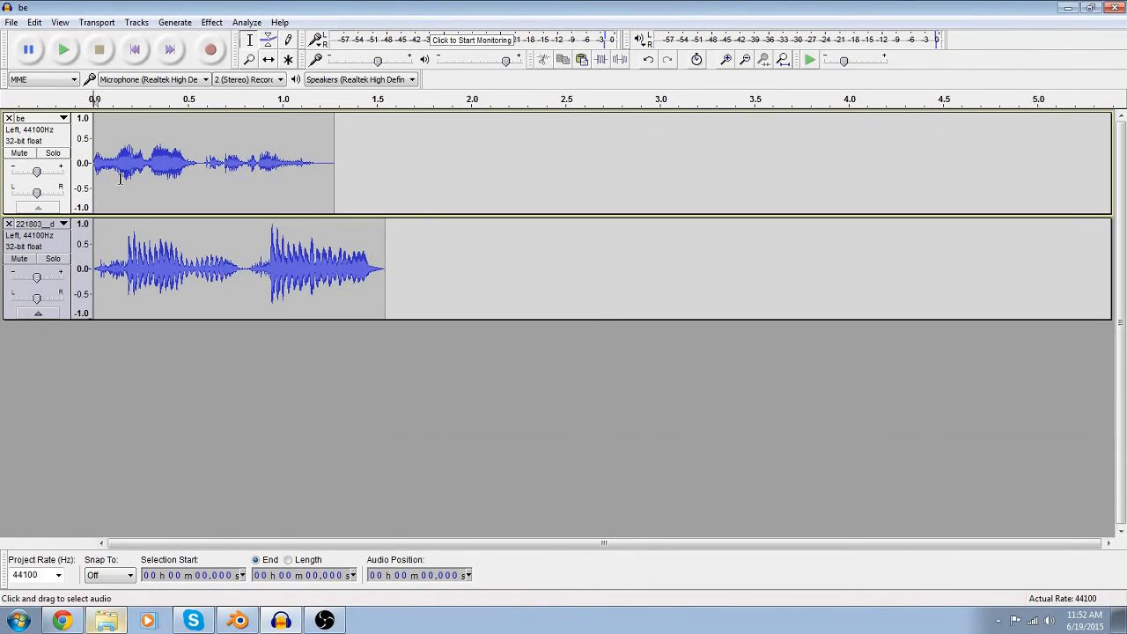
# - Combine the two remaining single-channel tracks into one stereo track and play it
pyautogui.click(53, 118)
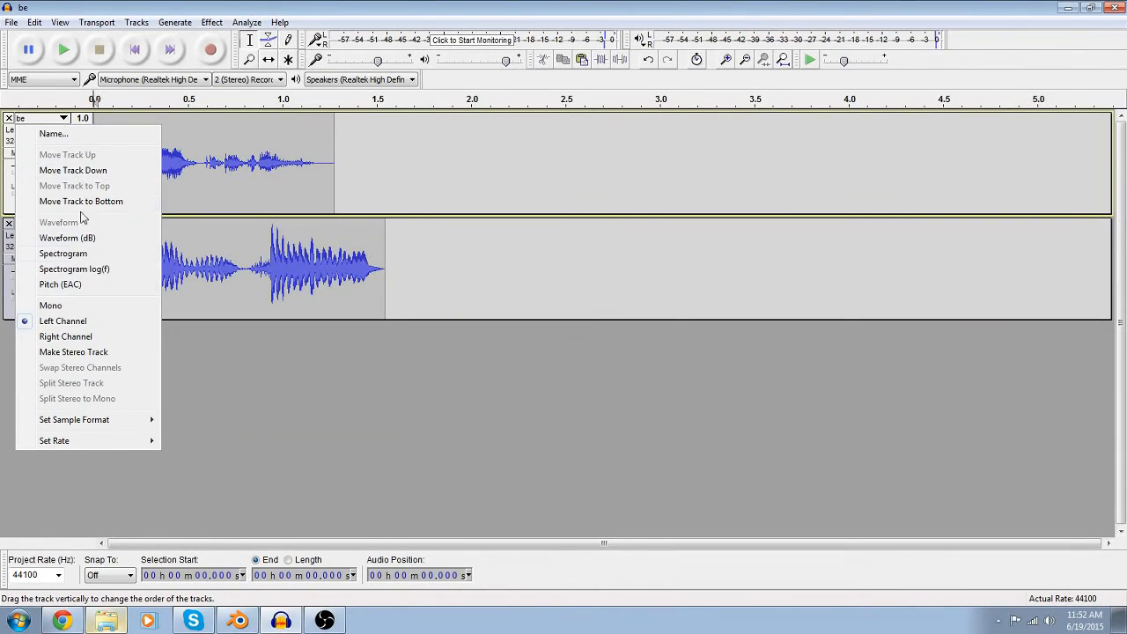
pyautogui.click(89, 352)
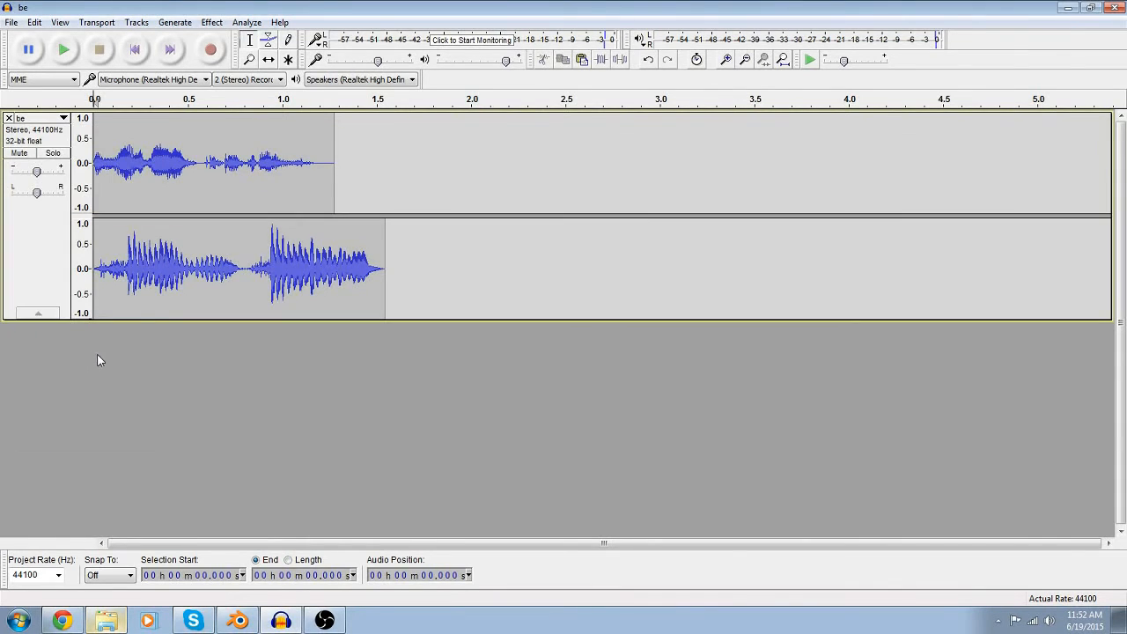
pyautogui.click(64, 50)
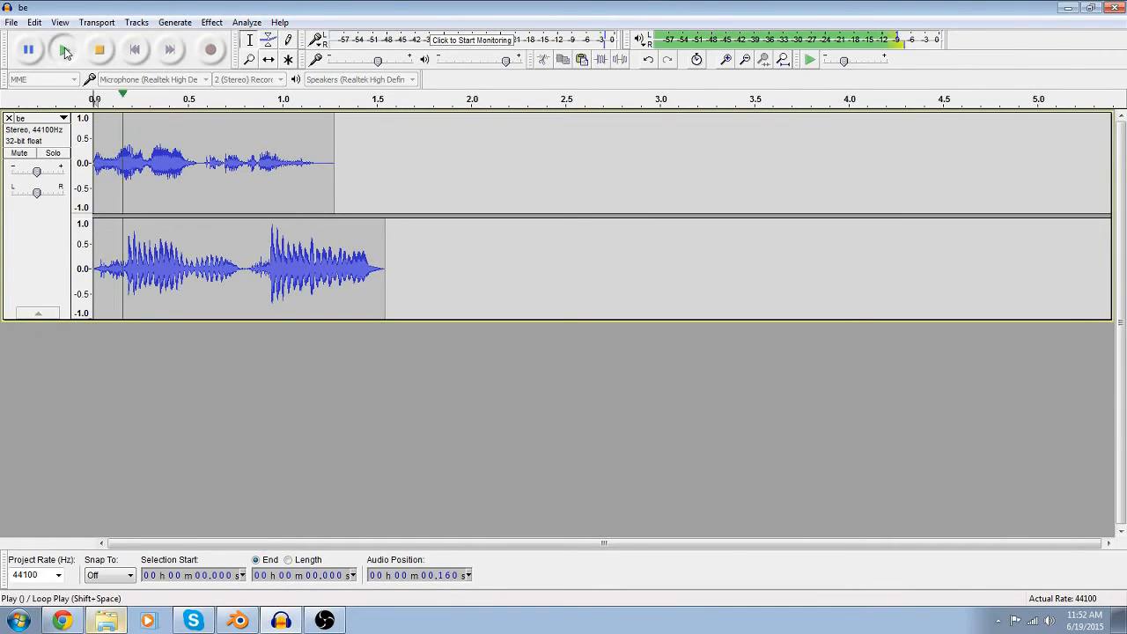
# - Swap the channels of the combined stereo track so the imported sound is the left channel
pyautogui.click(240, 243)
pyautogui.click(63, 118)
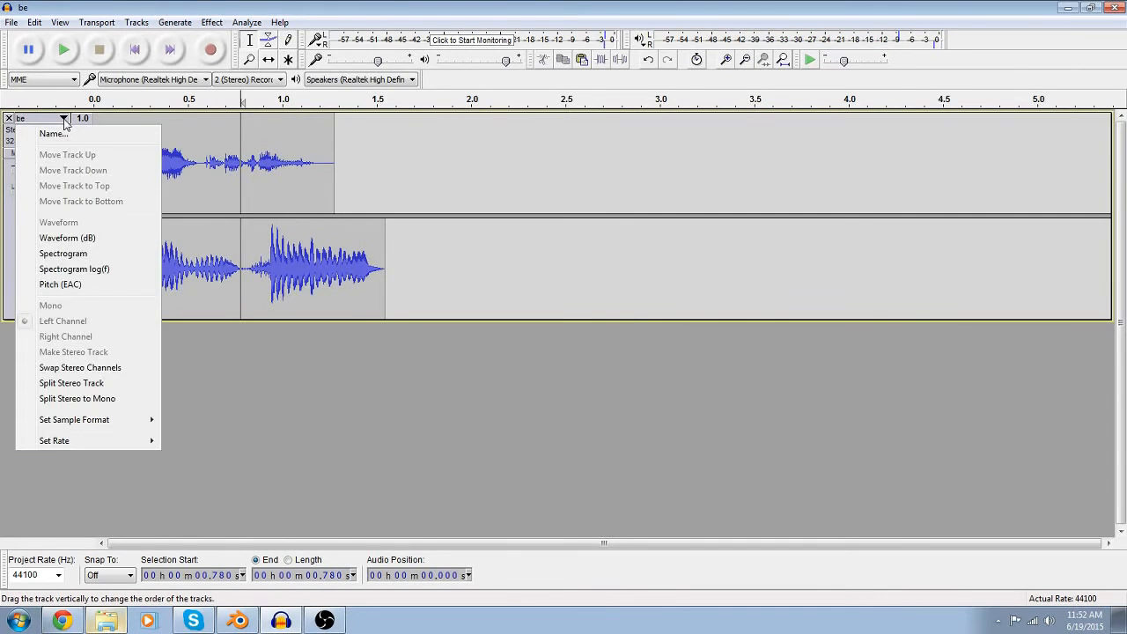
pyautogui.click(100, 368)
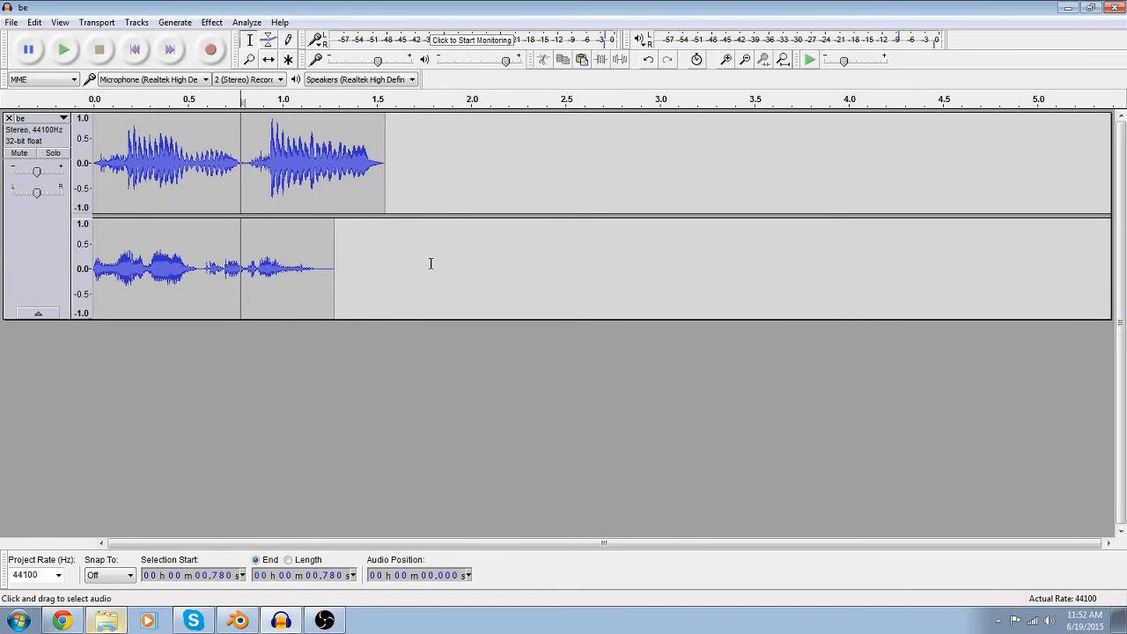
# - Apply the mda Talkbox effect to the whole stereo track with 100% wet and 0% dry
pyautogui.hotkey('ctrl', 'a')
pyautogui.click(212, 22)
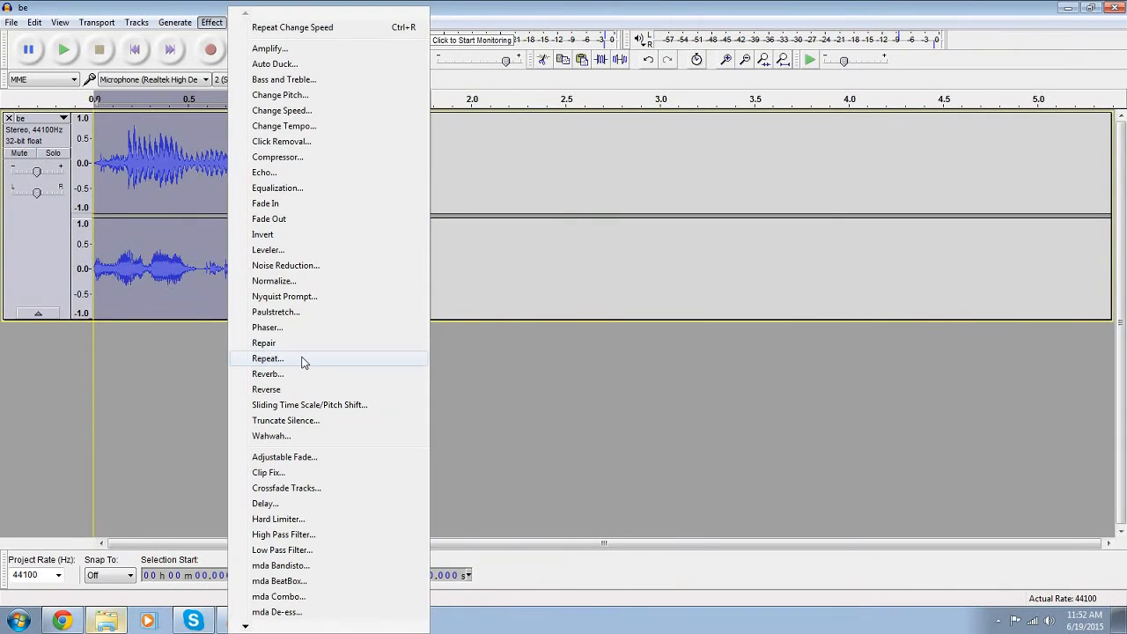
pyautogui.moveTo(246, 627)
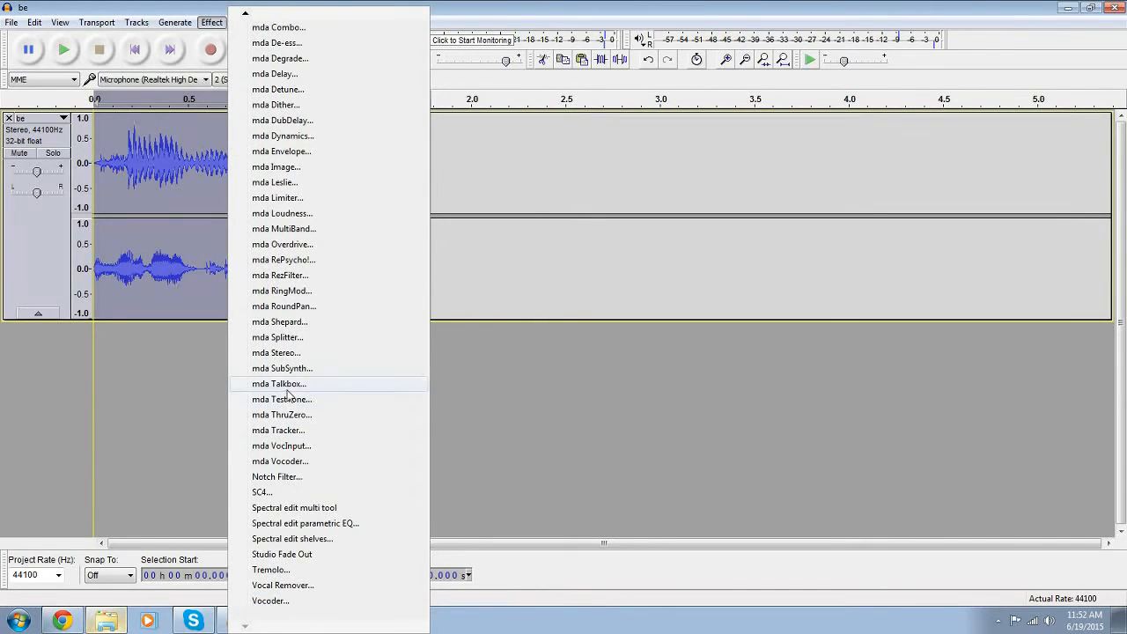
pyautogui.click(290, 388)
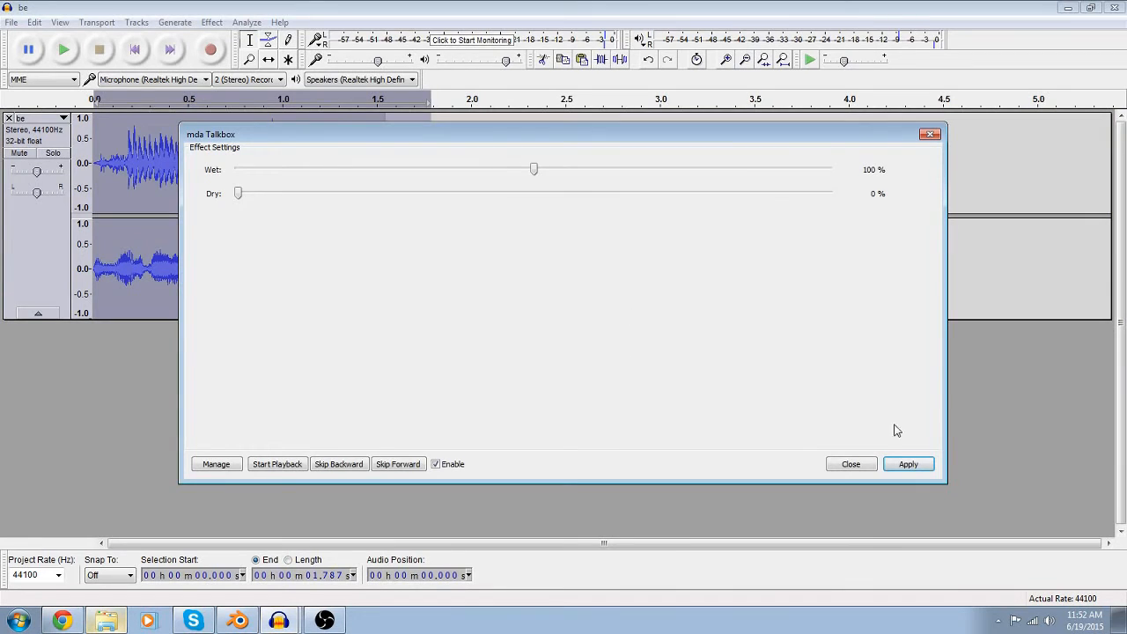
pyautogui.click(905, 466)
pyautogui.click(850, 466)
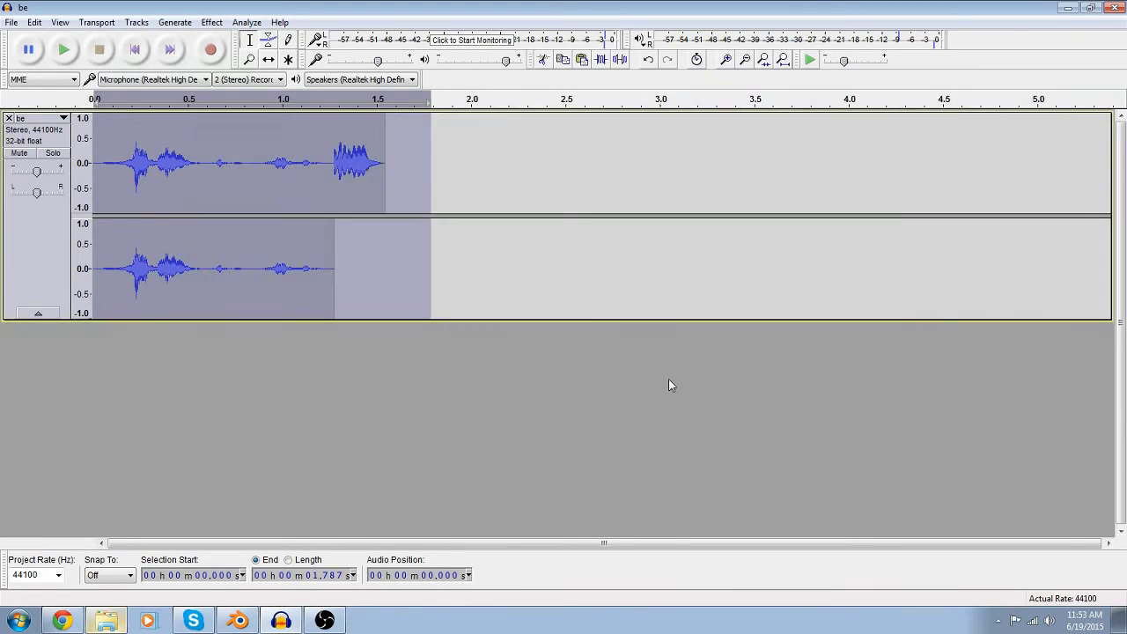
# - Play the processed track from the start and undo the Talkbox effect
pyautogui.click(134, 50)
pyautogui.click(64, 53)
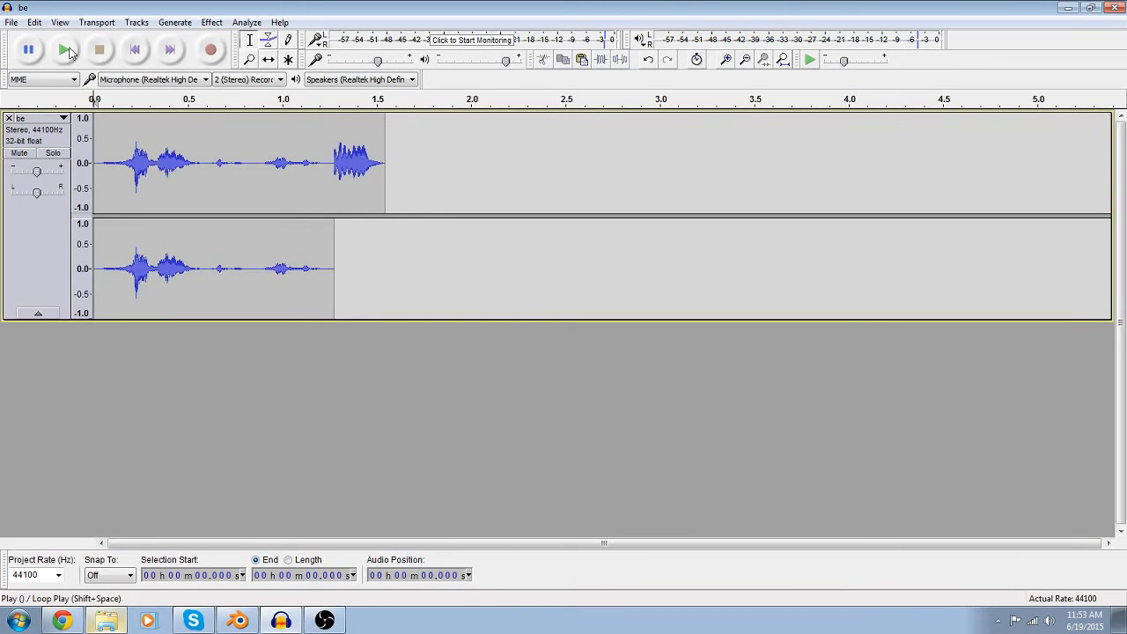
pyautogui.click(64, 53)
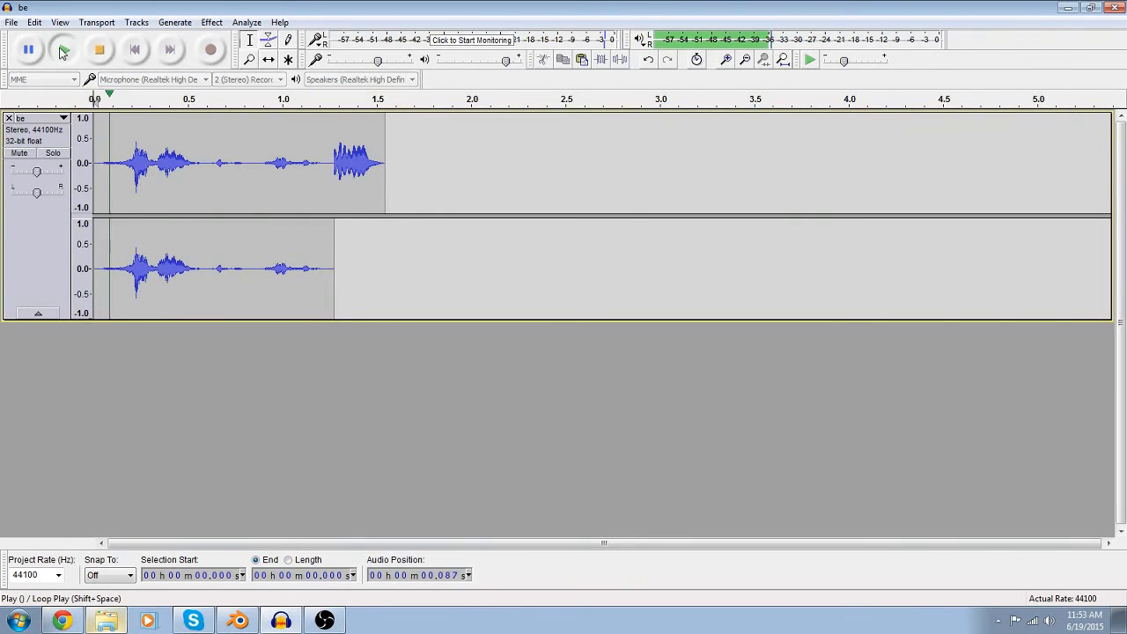
pyautogui.hotkey('ctrl', 'z')
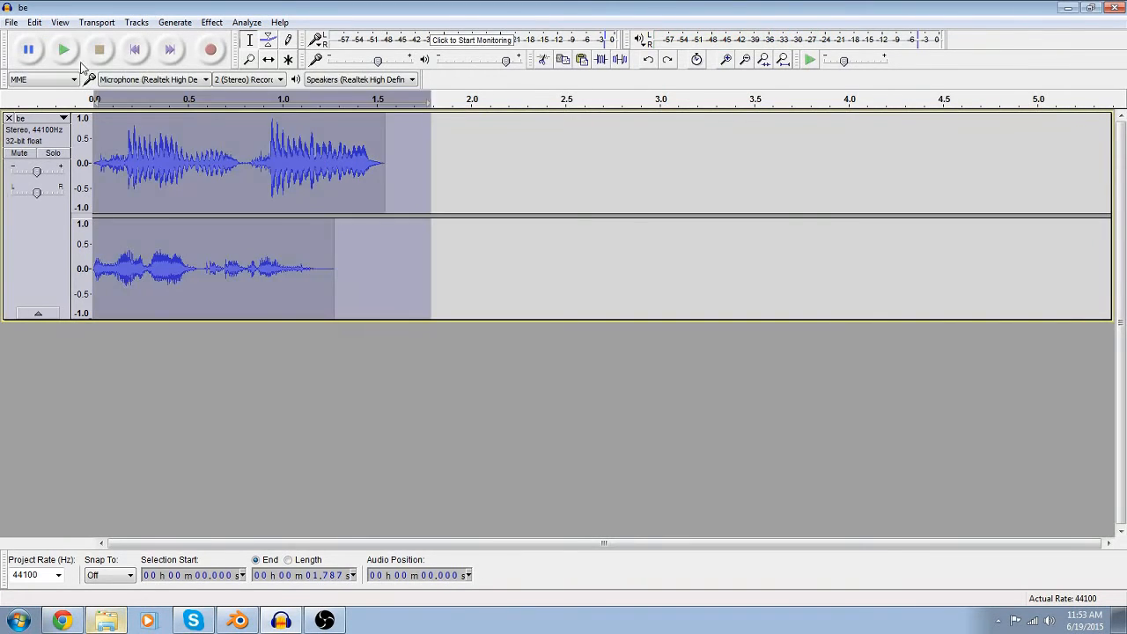
# - Swap the stereo channels of the "be" track
pyautogui.click(523, 217)
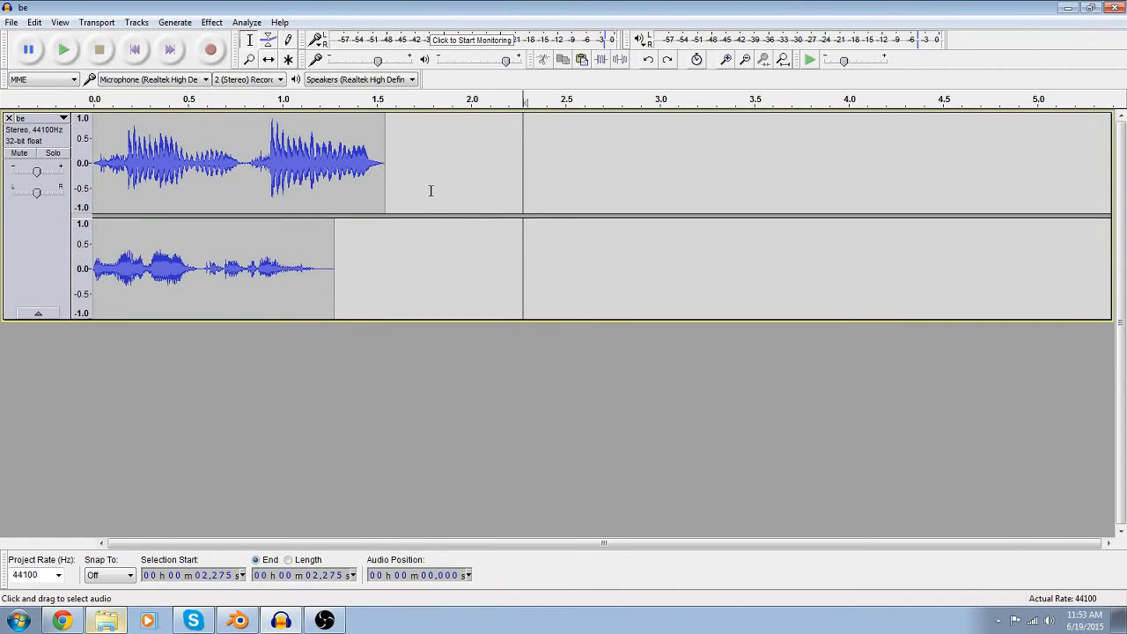
pyautogui.click(211, 22)
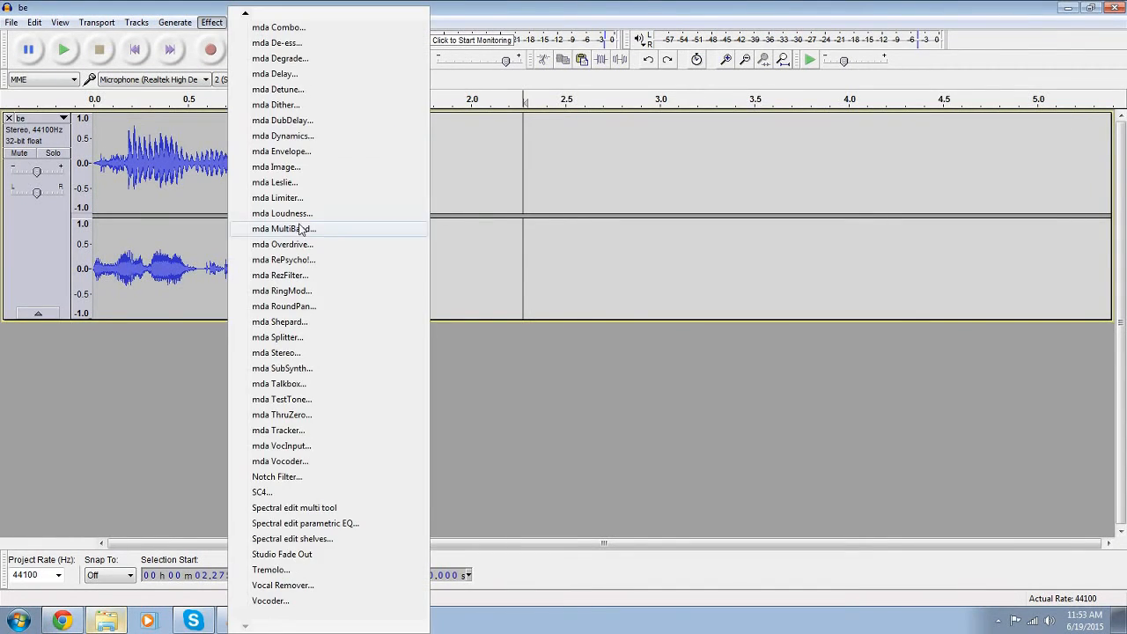
pyautogui.click(64, 120)
pyautogui.click(63, 120)
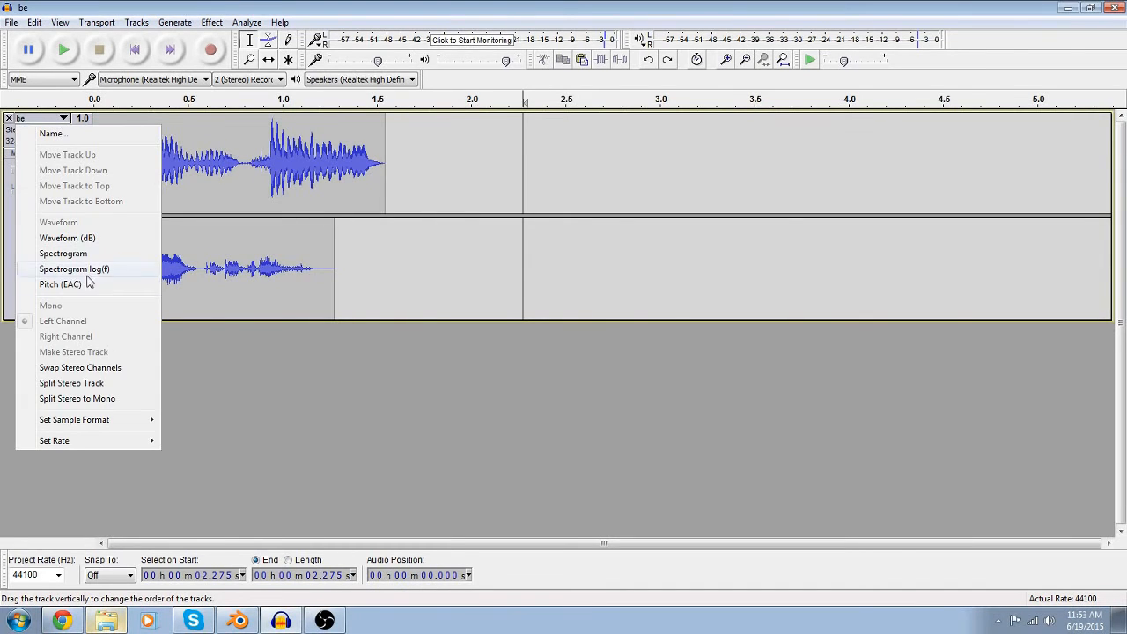
pyautogui.click(80, 364)
# - Try to apply the mda Talkbox effect to the track with its channels swapped
pyautogui.click(211, 22)
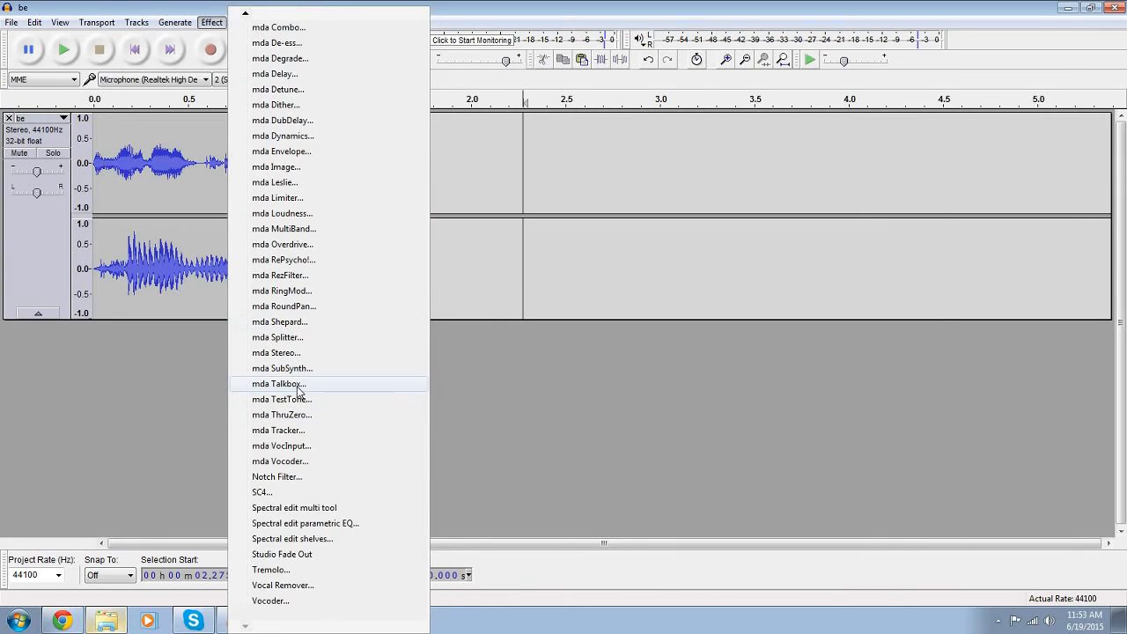
pyautogui.click(298, 384)
pyautogui.click(906, 464)
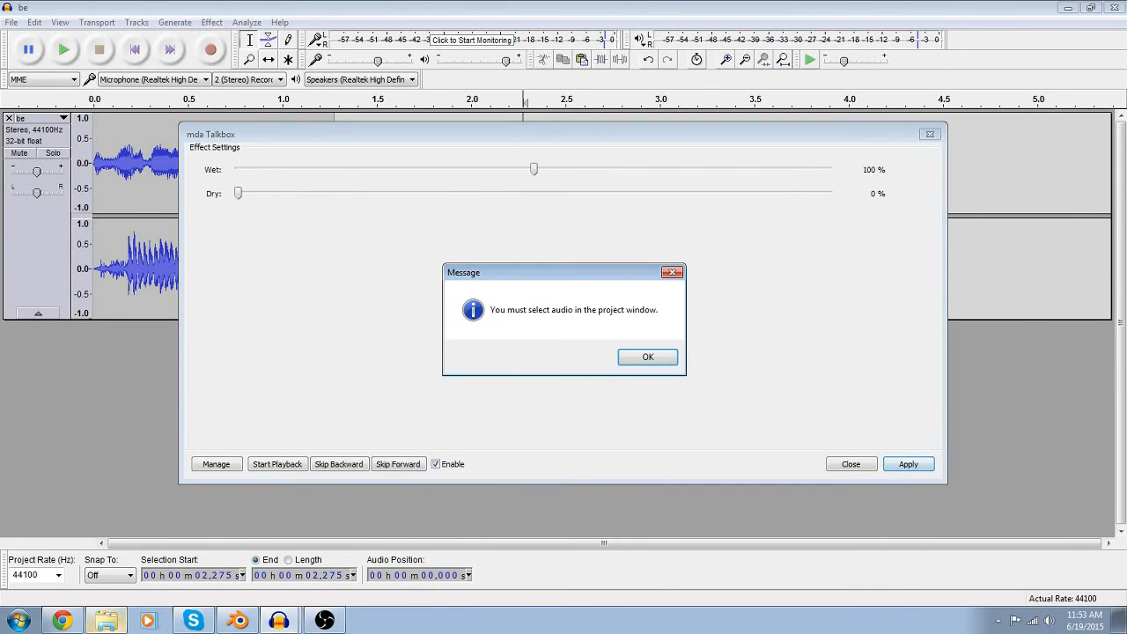
pyautogui.click(651, 361)
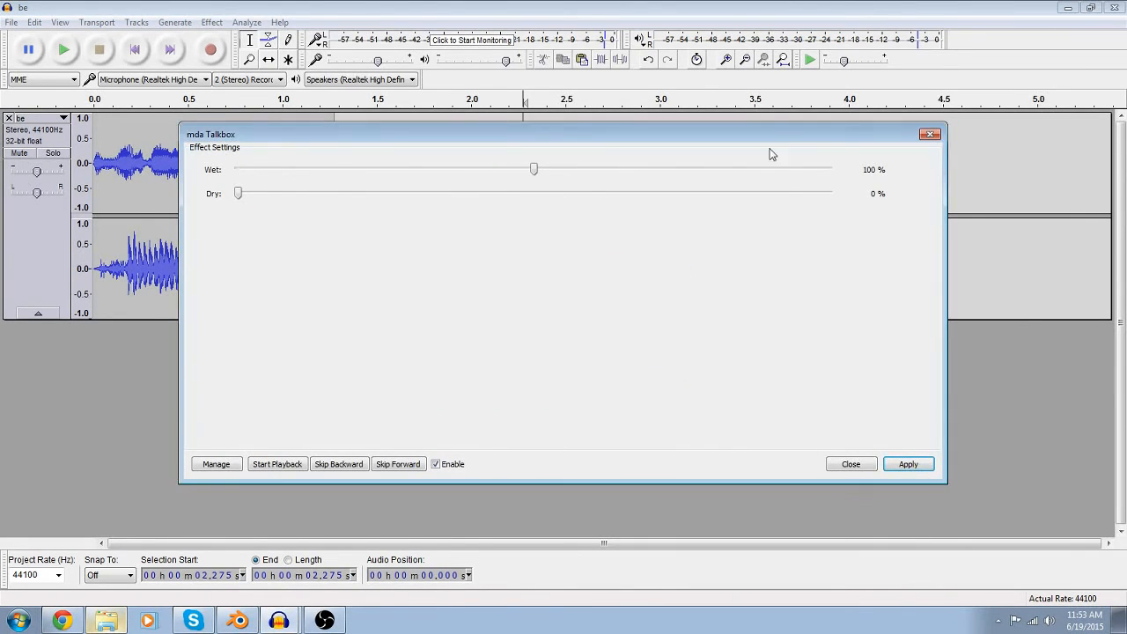
pyautogui.click(930, 134)
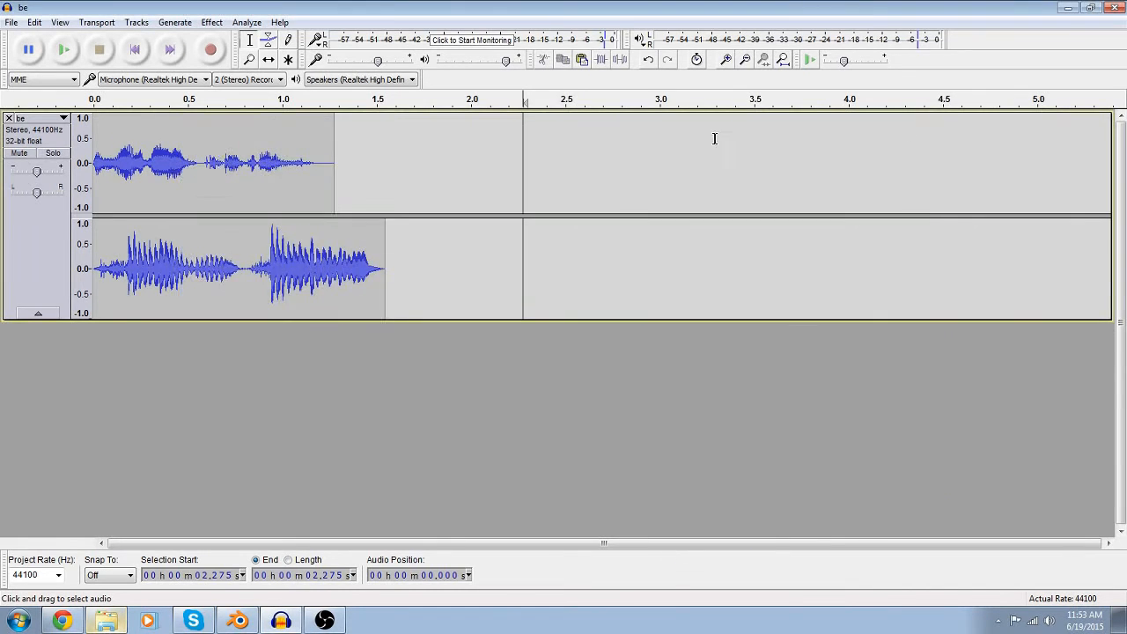
# - Undo both channel swaps and open the mda Talkbox effect for the whole track
pyautogui.hotkey('ctrl', 'z')
pyautogui.hotkey('ctrl', 'z')
pyautogui.hotkey('ctrl', 'a')
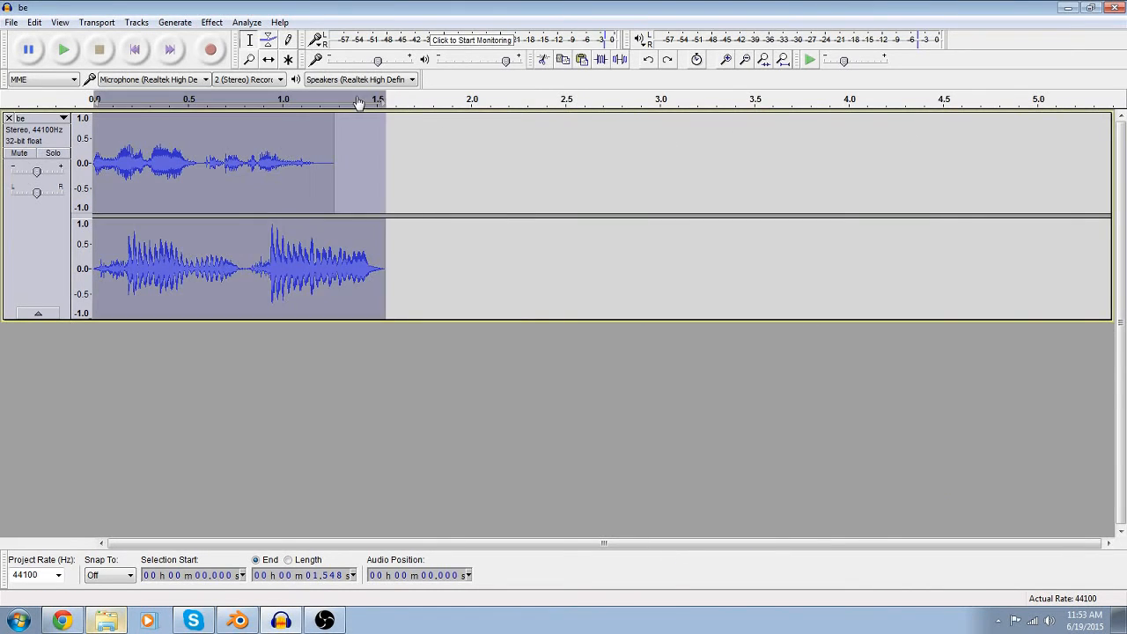
pyautogui.click(246, 22)
pyautogui.moveTo(211, 19)
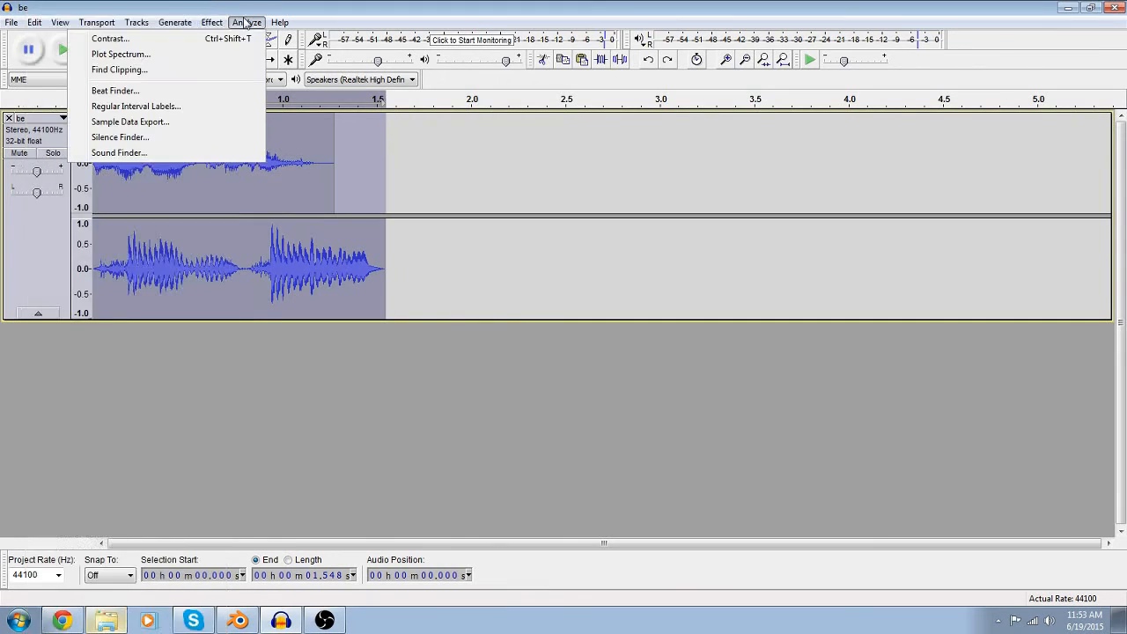
pyautogui.click(95, 386)
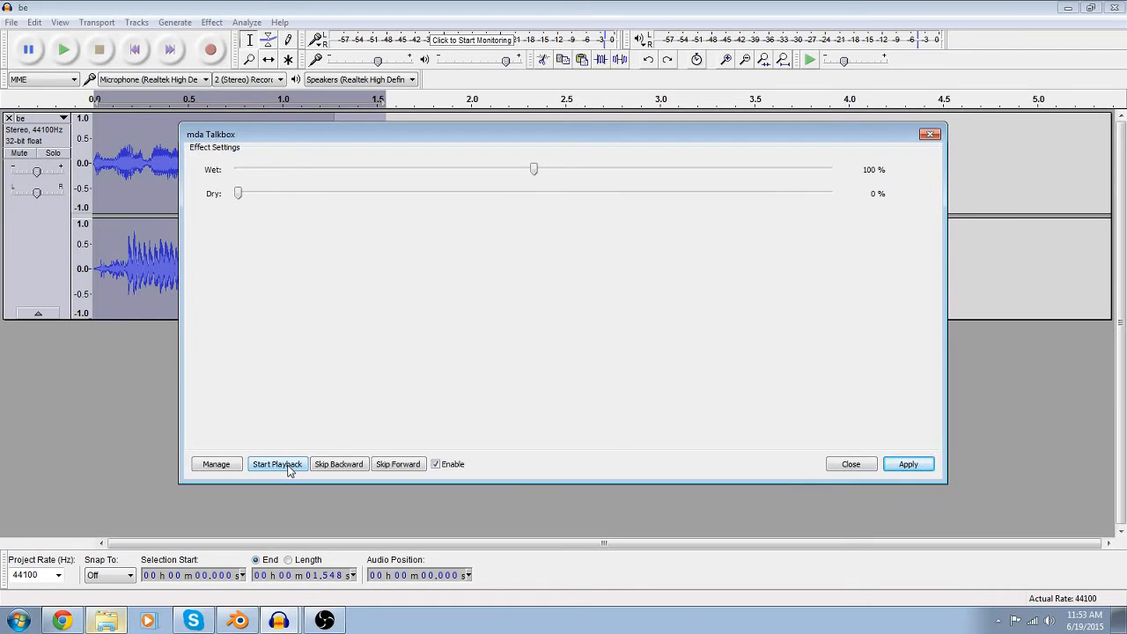
# - Check the VST effect options of mda Talkbox, keeping the current settings
pyautogui.click(225, 470)
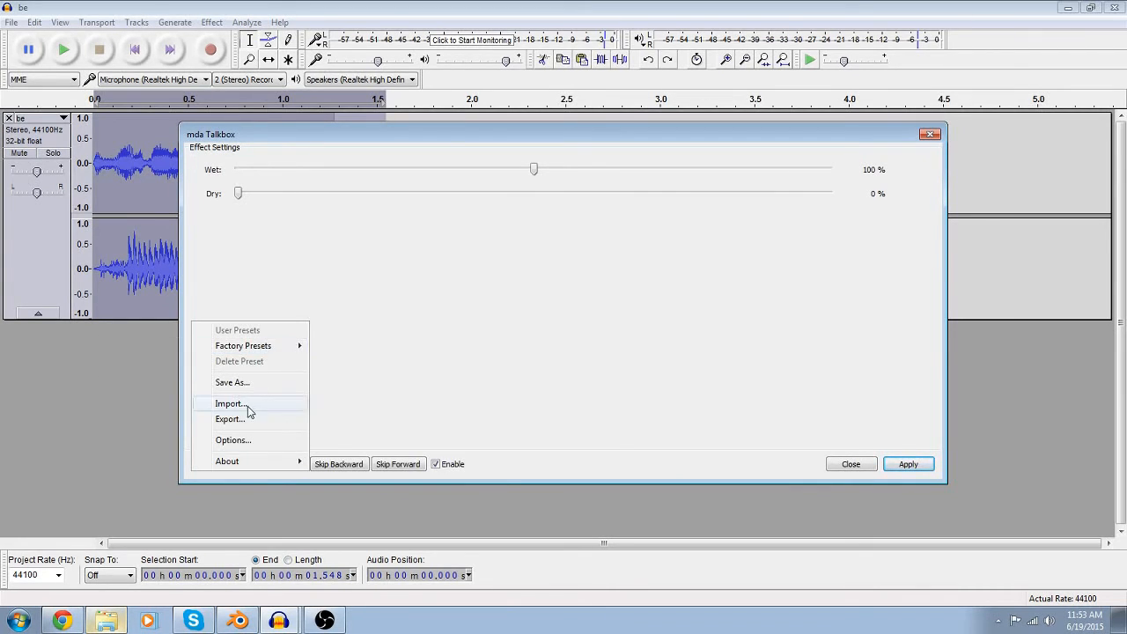
pyautogui.click(247, 442)
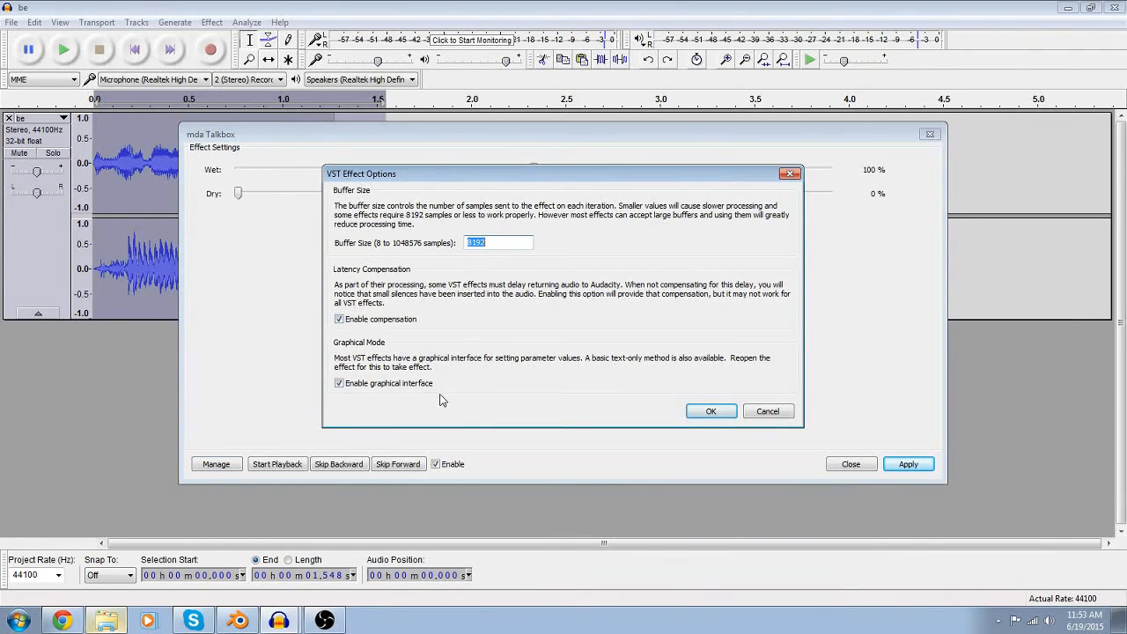
pyautogui.click(713, 414)
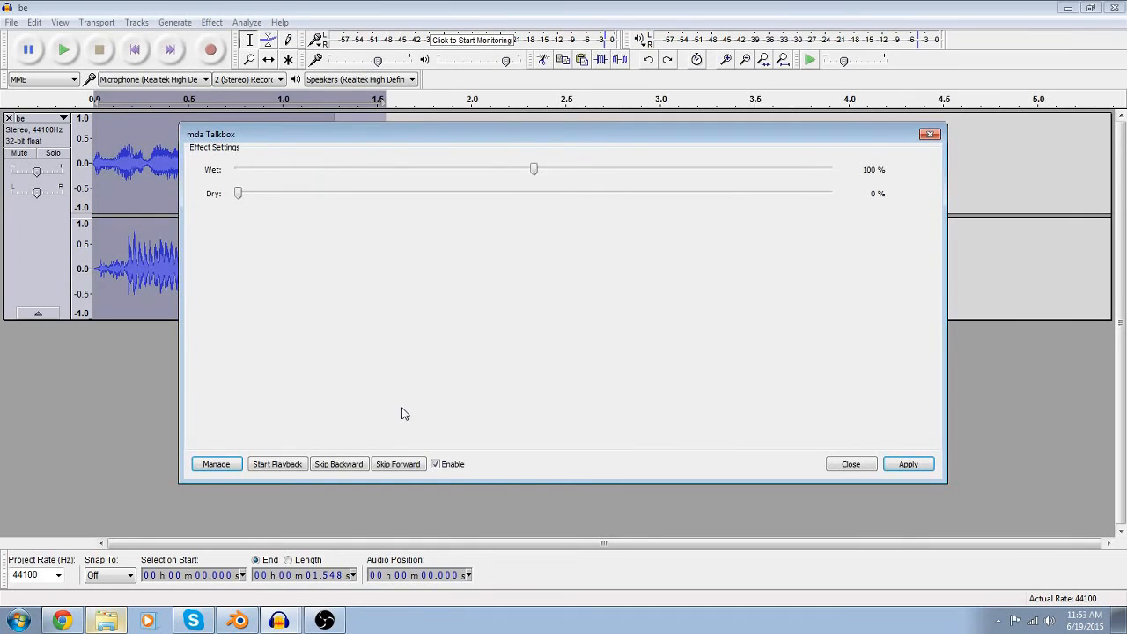
# - Preview the Talkbox effect at 100% wet and 0% dry and apply it to the track
pyautogui.click(289, 465)
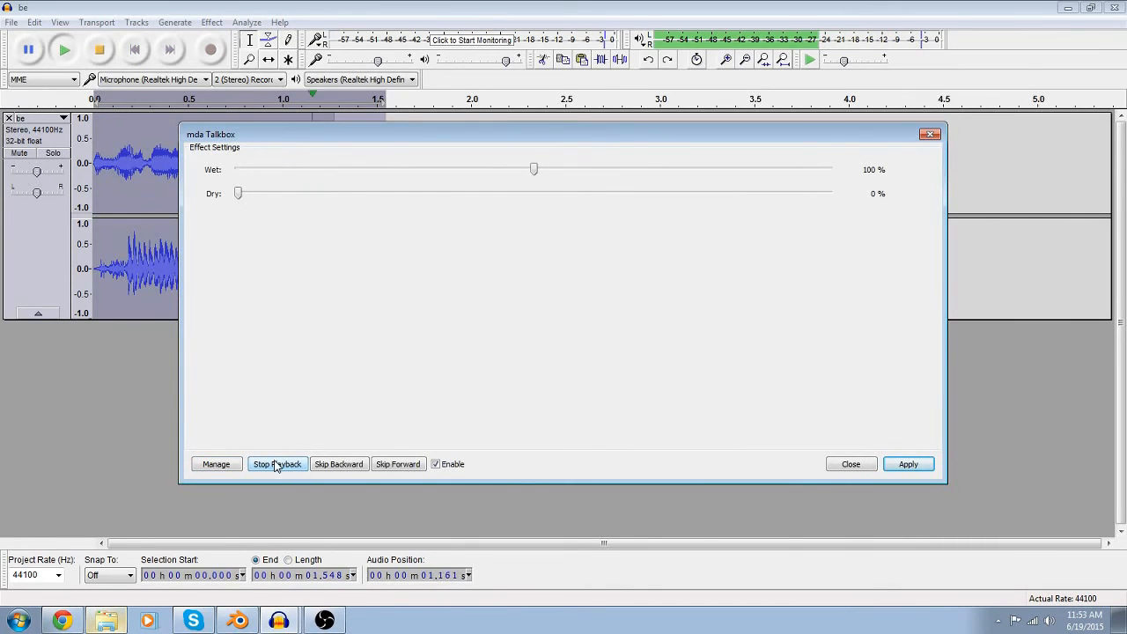
pyautogui.click(908, 466)
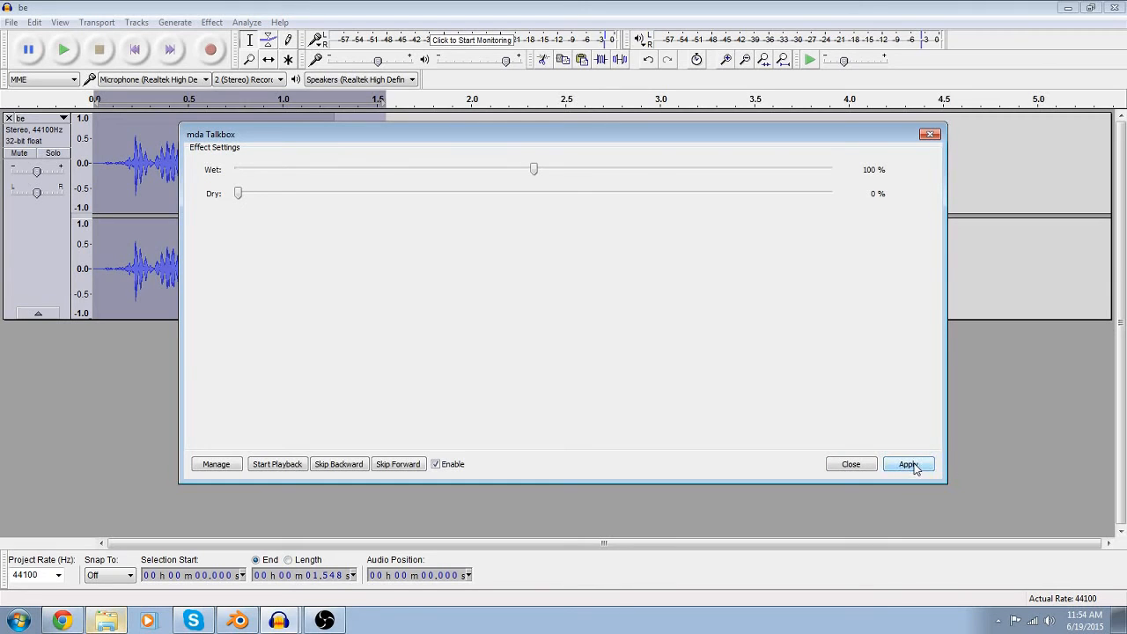
pyautogui.click(930, 133)
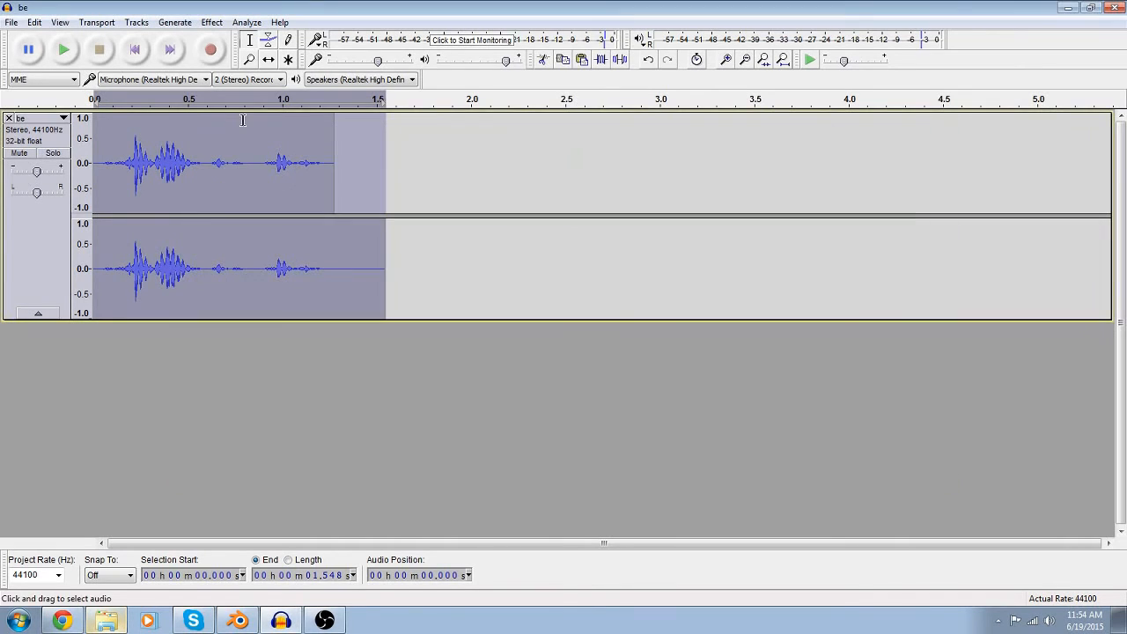
# - Play the Talkbox-processed track from the start
pyautogui.click(135, 50)
pyautogui.click(63, 51)
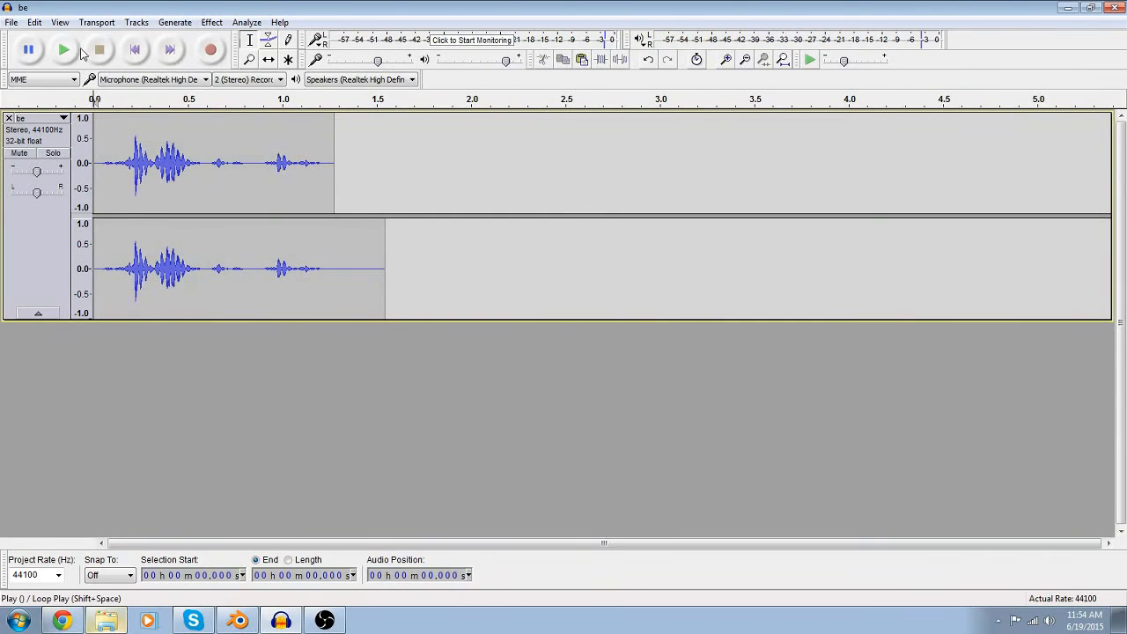
pyautogui.click(63, 51)
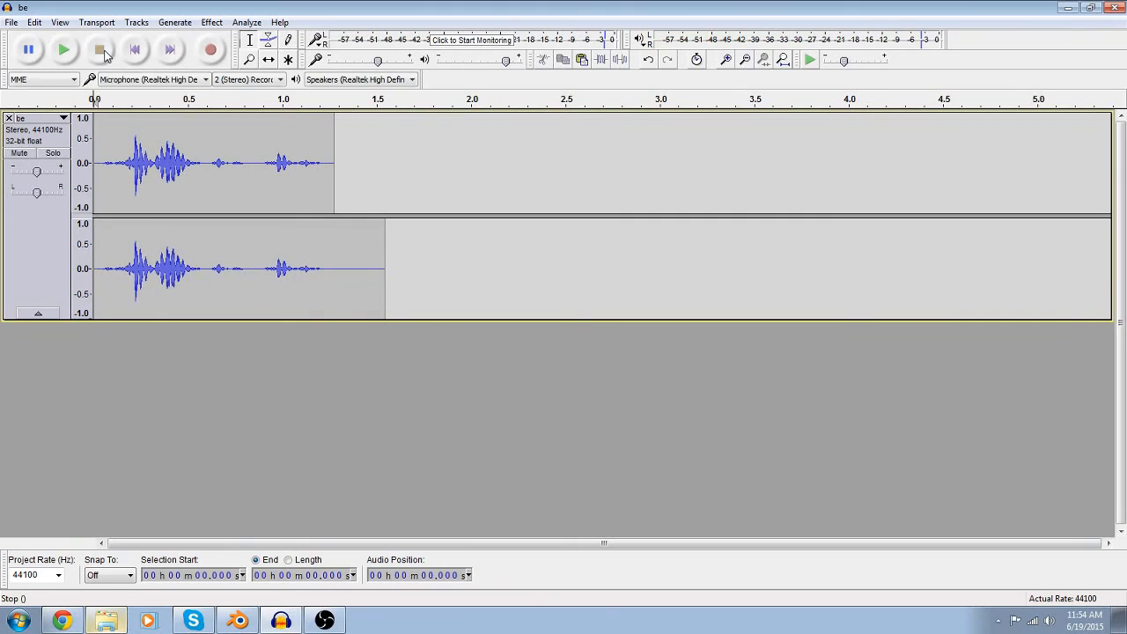
pyautogui.click(64, 51)
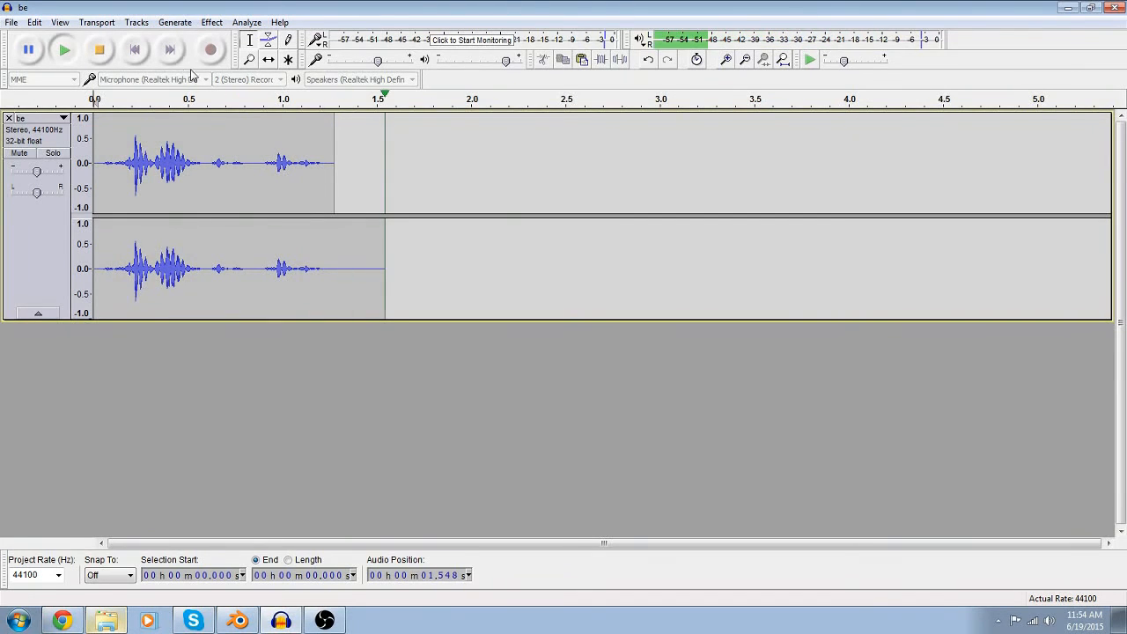
# - Delete the silent tail at the end of the stereo track
pyautogui.moveTo(413, 252); pyautogui.dragTo(326, 252)
pyautogui.press('Delete')
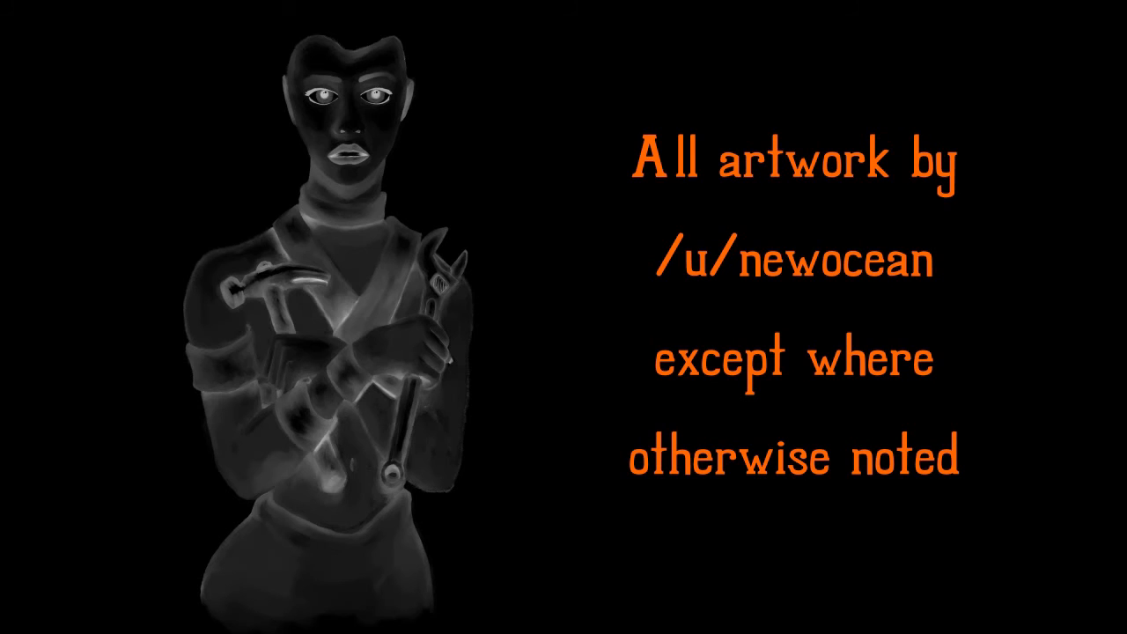